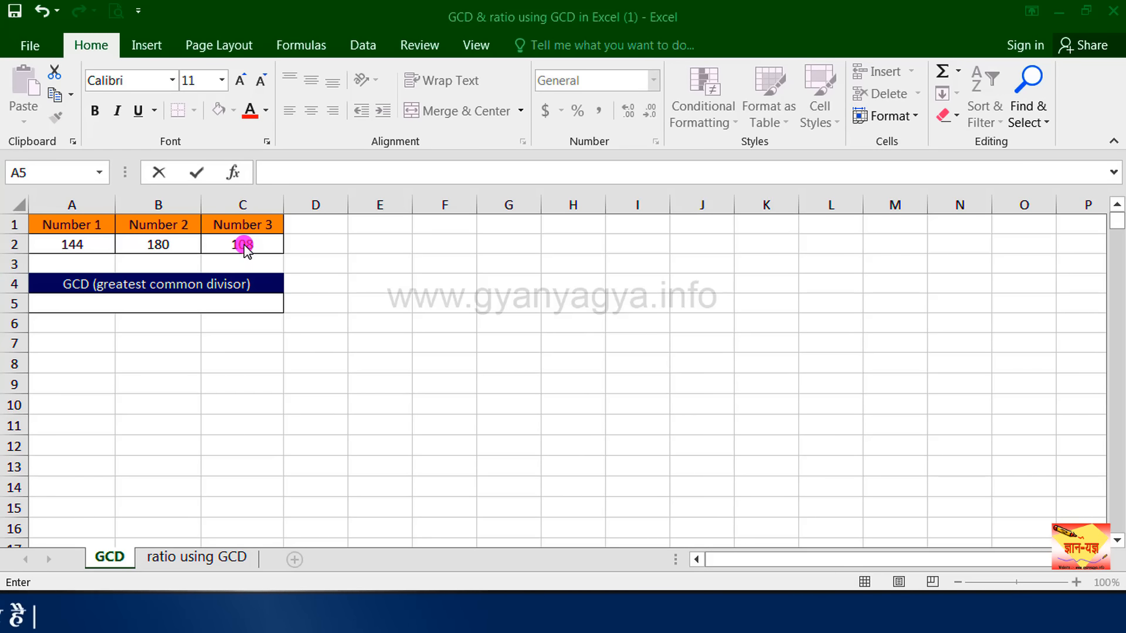
# Calculate the greatest common divisor of the three numbers in A5 with the formula =GCD(A2,B2,C2).
pyautogui.click(77, 305)
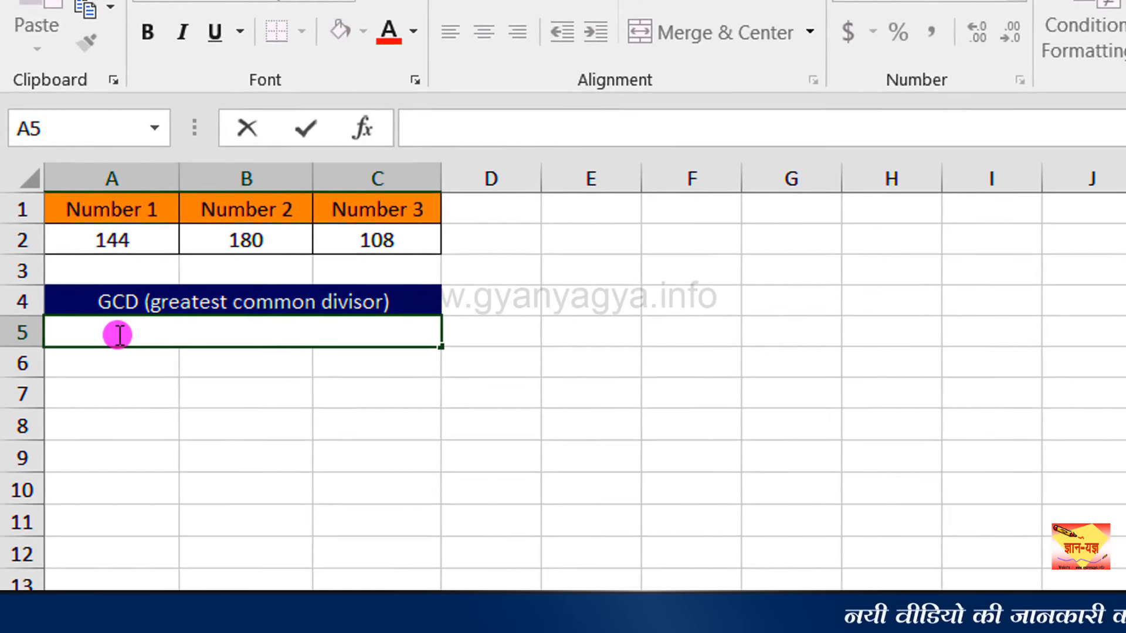
pyautogui.write('=')
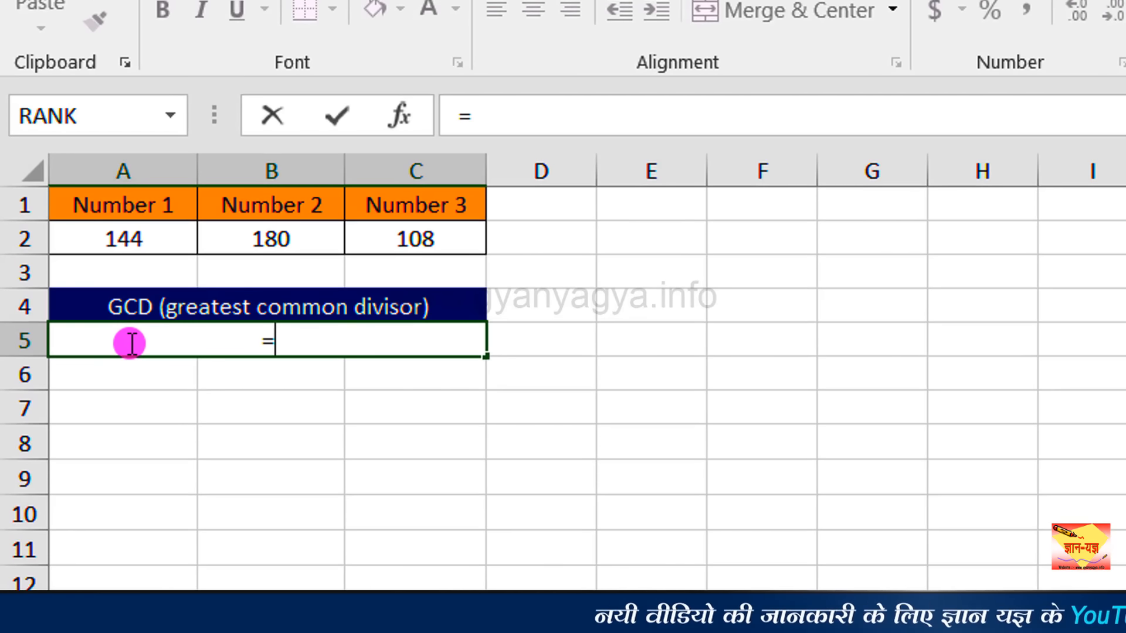
pyautogui.write('GCD')
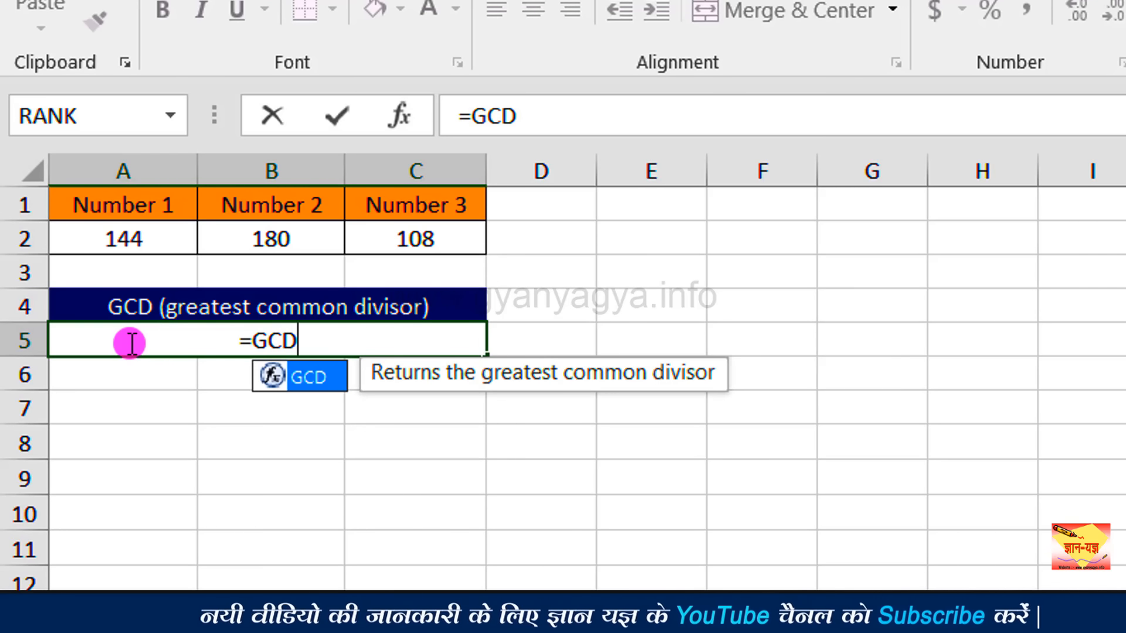
pyautogui.click(325, 374)
pyautogui.click(324, 374)
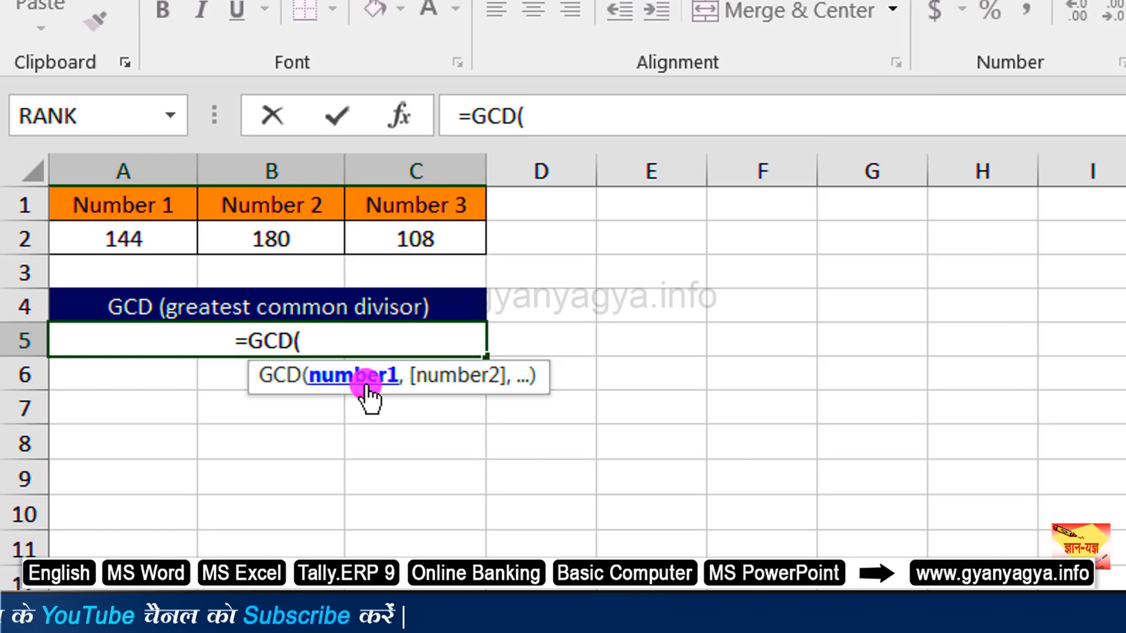
pyautogui.click(141, 239)
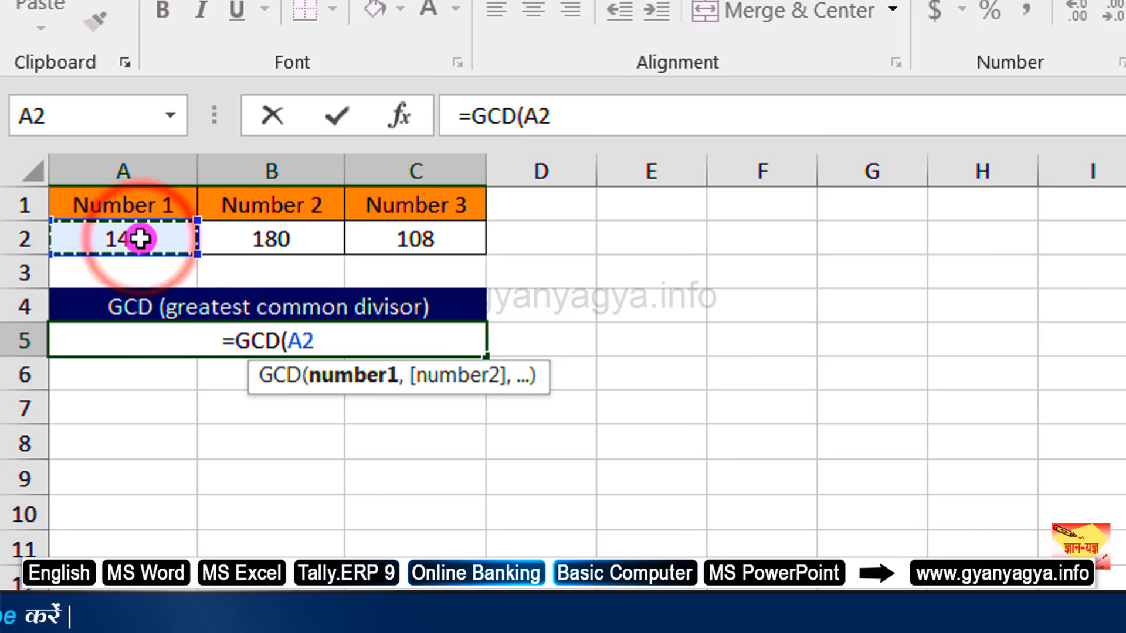
pyautogui.write(',')
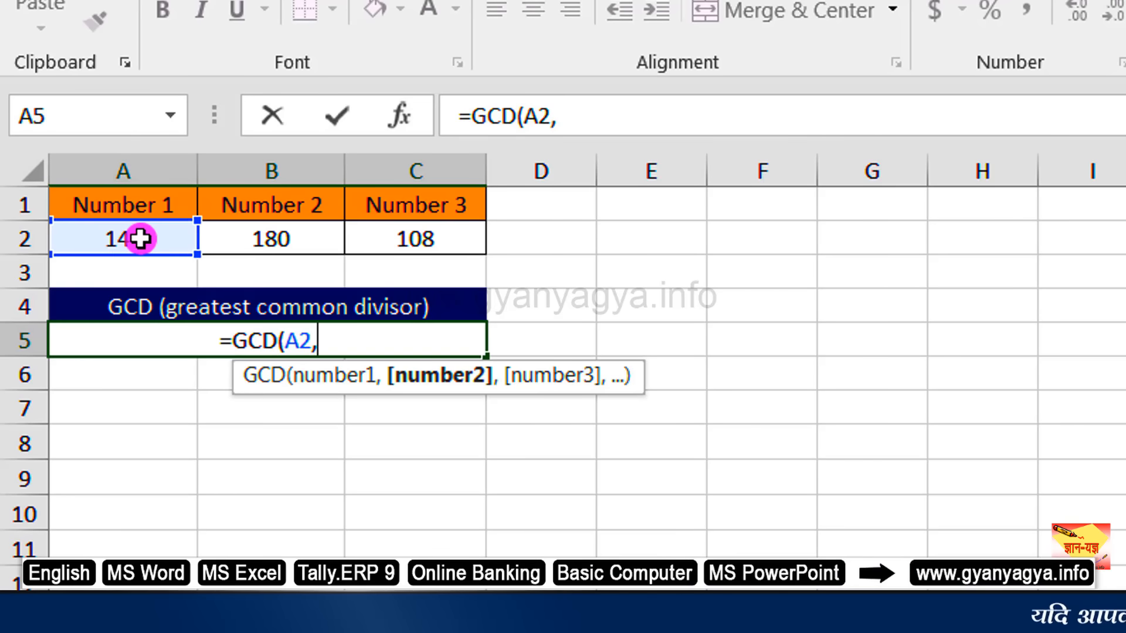
pyautogui.click(253, 239)
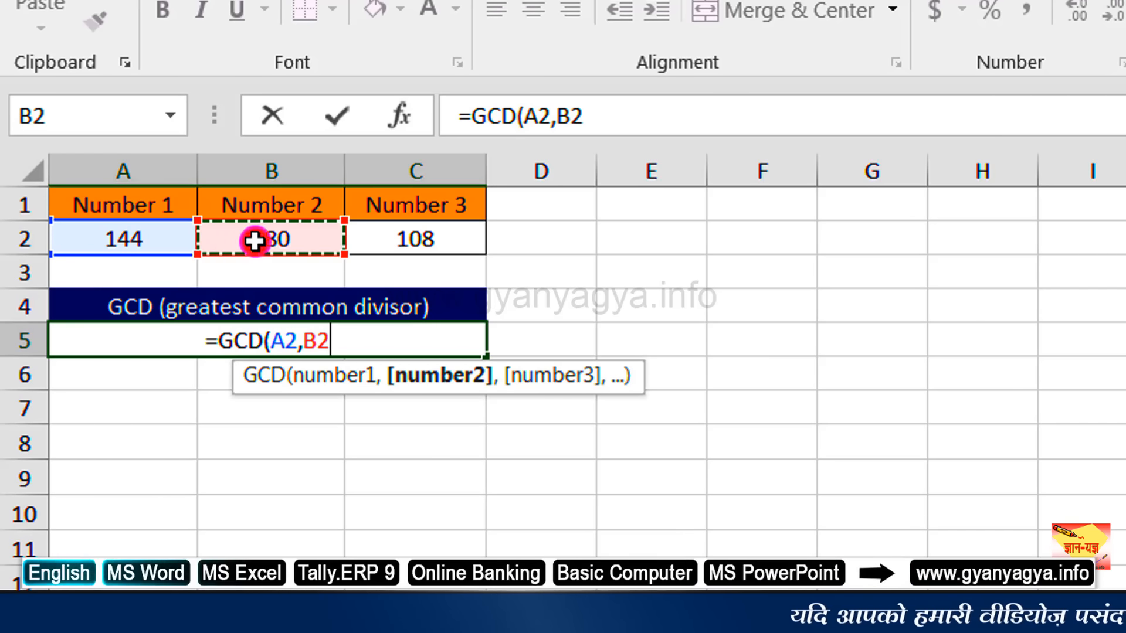
pyautogui.write(',')
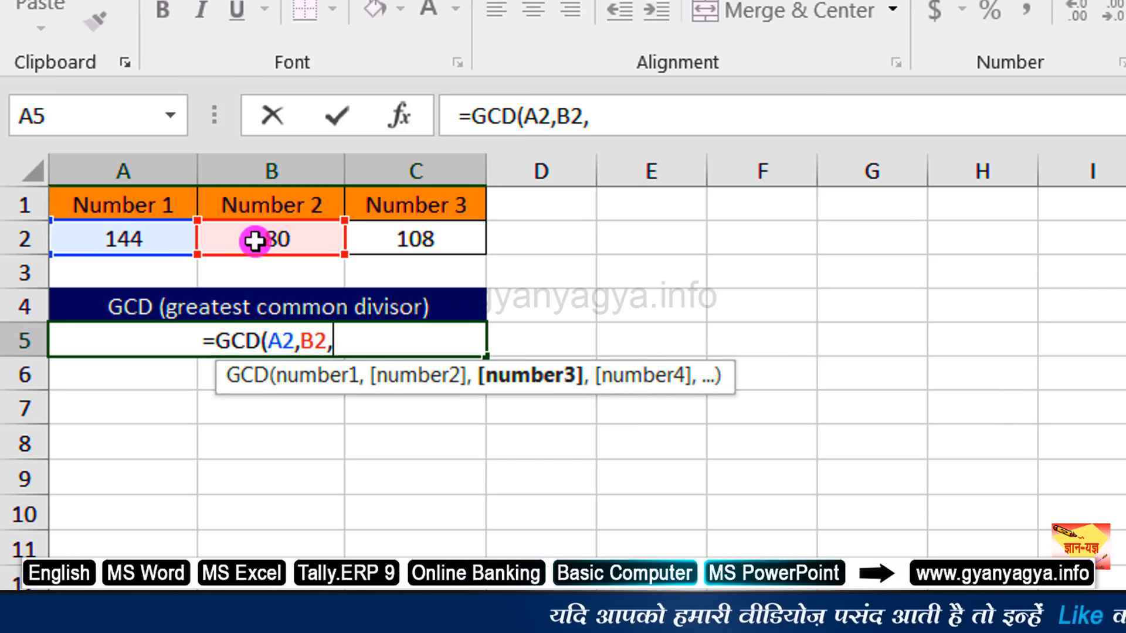
pyautogui.click(389, 228)
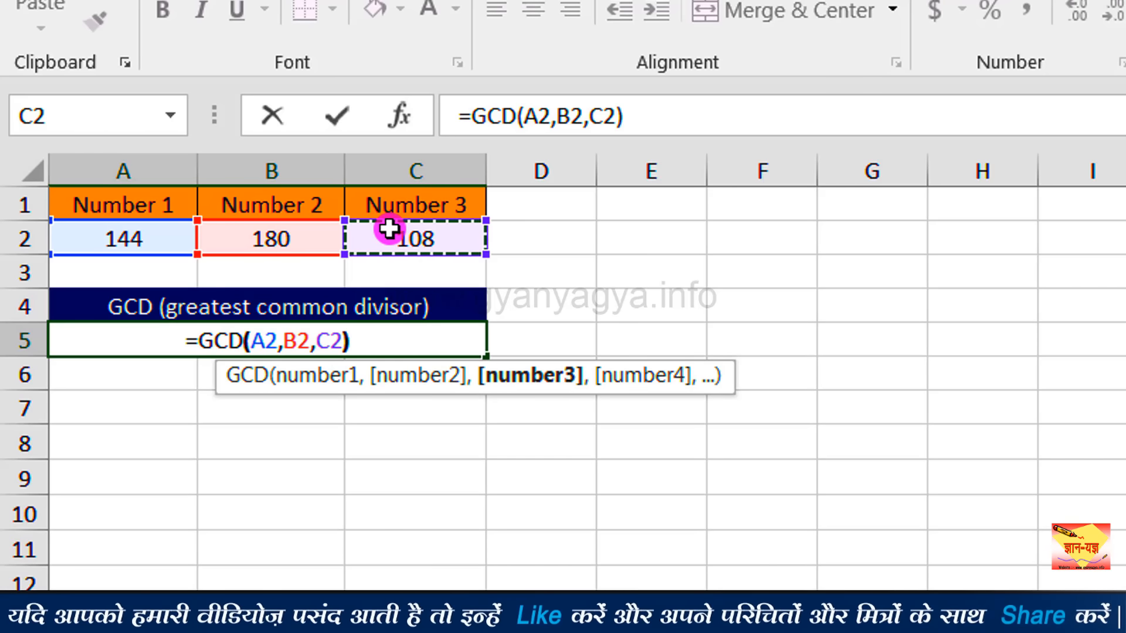
pyautogui.press('Return')
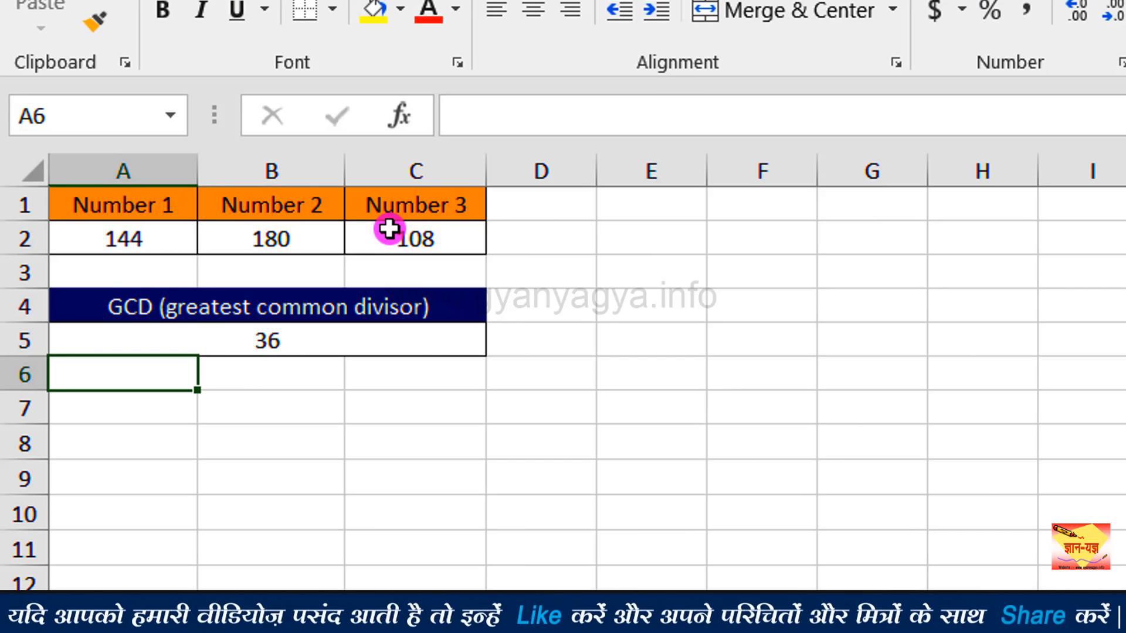
pyautogui.click(331, 340)
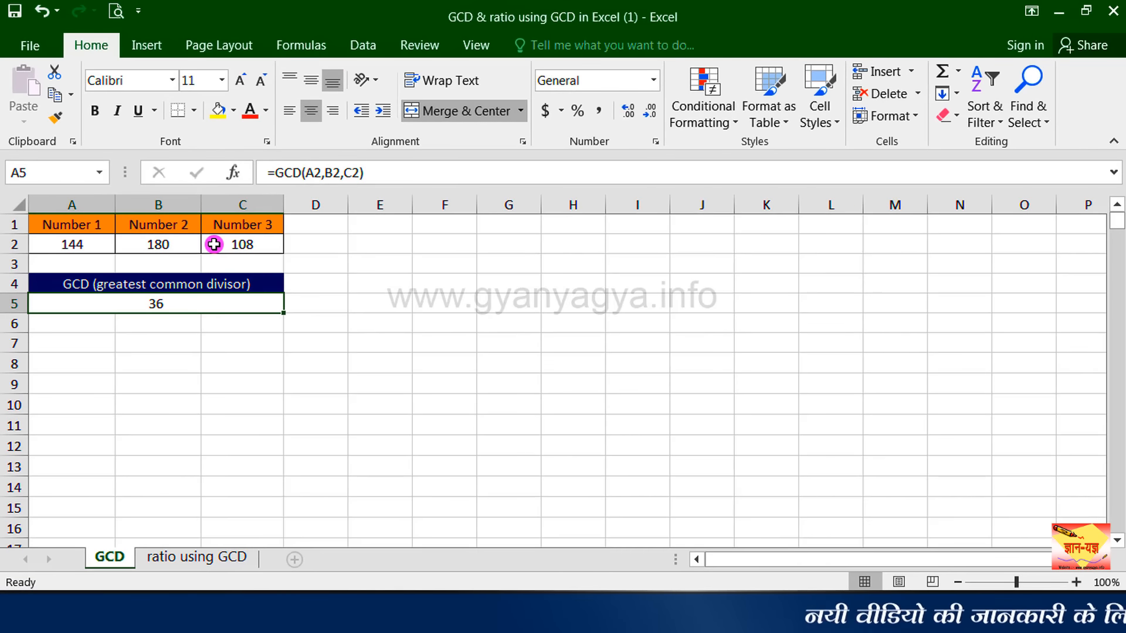
# On the "ratio using GCD" sheet, enter =GCD(B2,C2) in D2 for the Apple quantities of both shops.
pyautogui.hotkey('ctrl', 'pagedown')
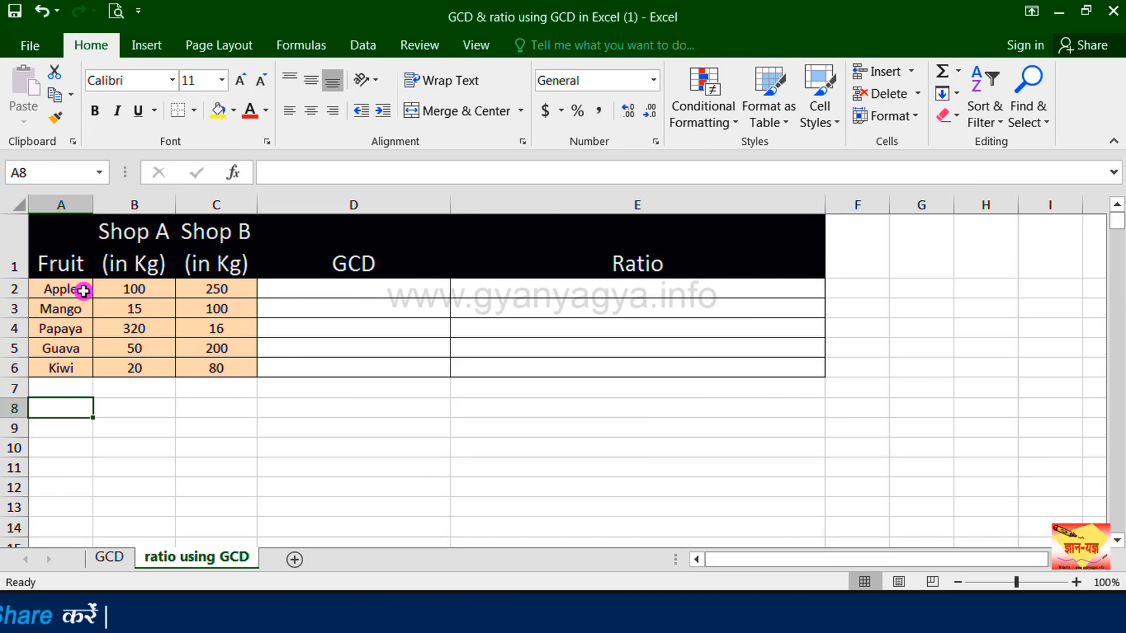
pyautogui.click(316, 290)
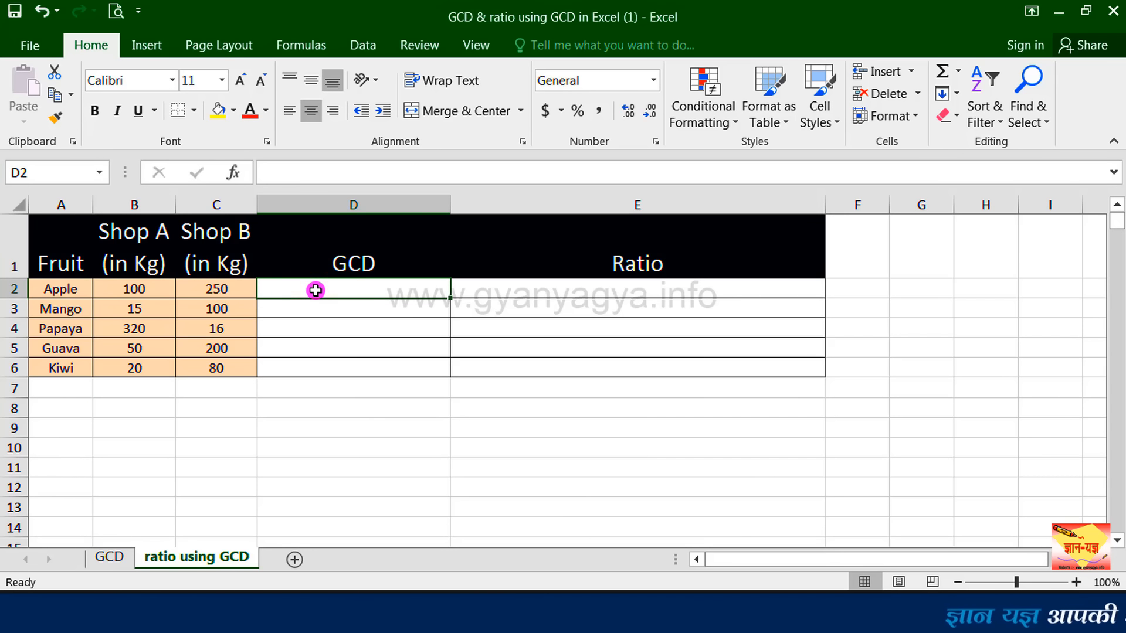
pyautogui.write('=')
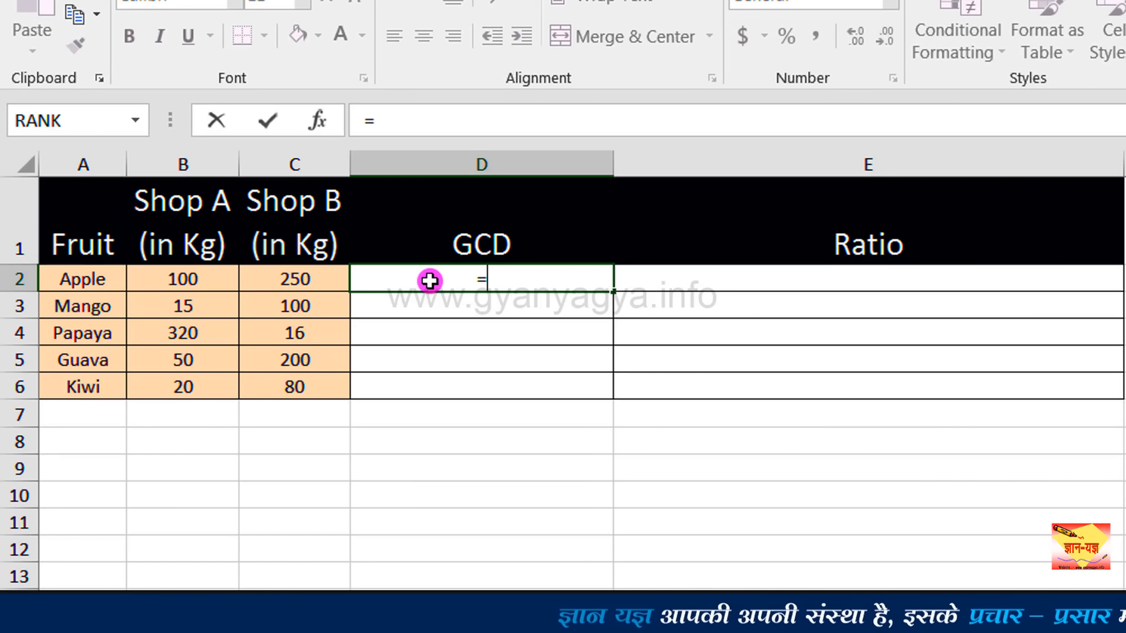
pyautogui.write('G')
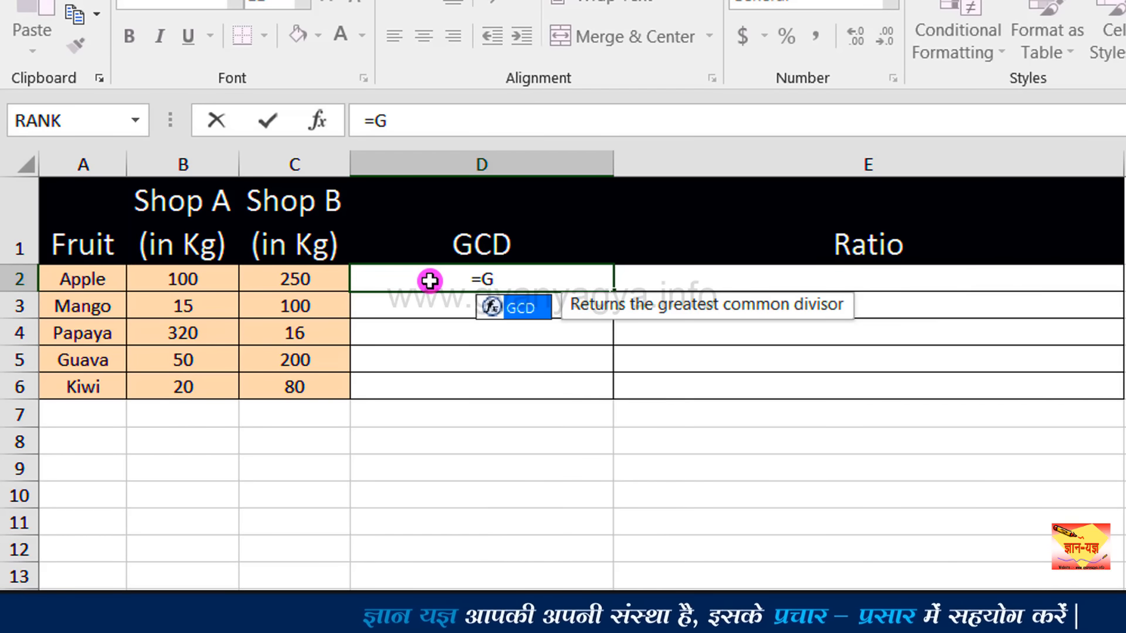
pyautogui.write('CD(')
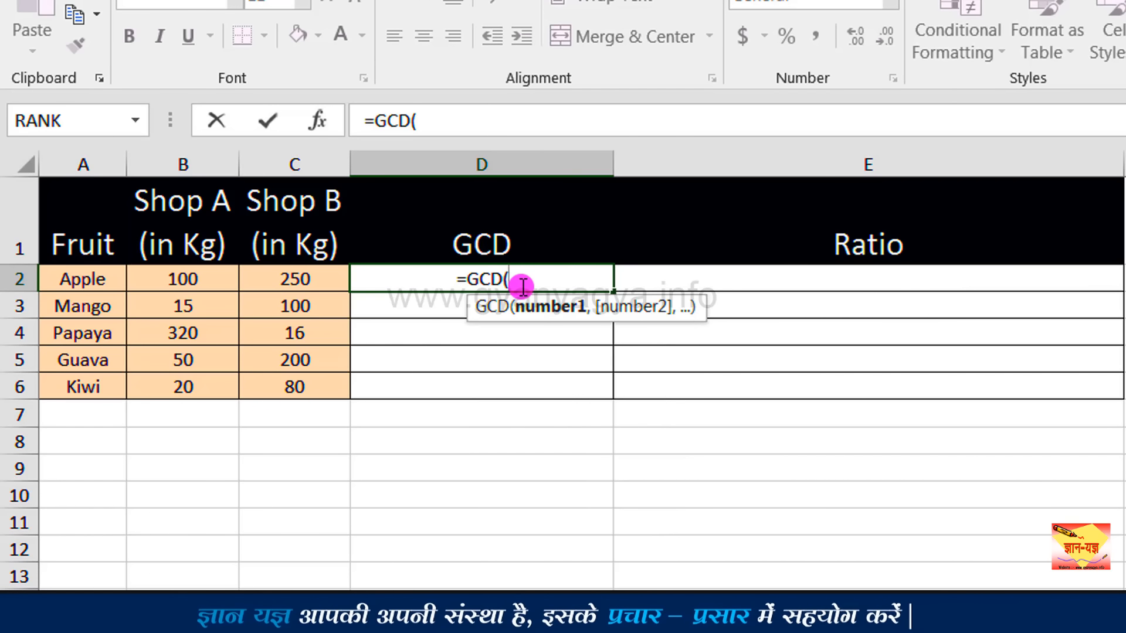
pyautogui.click(201, 283)
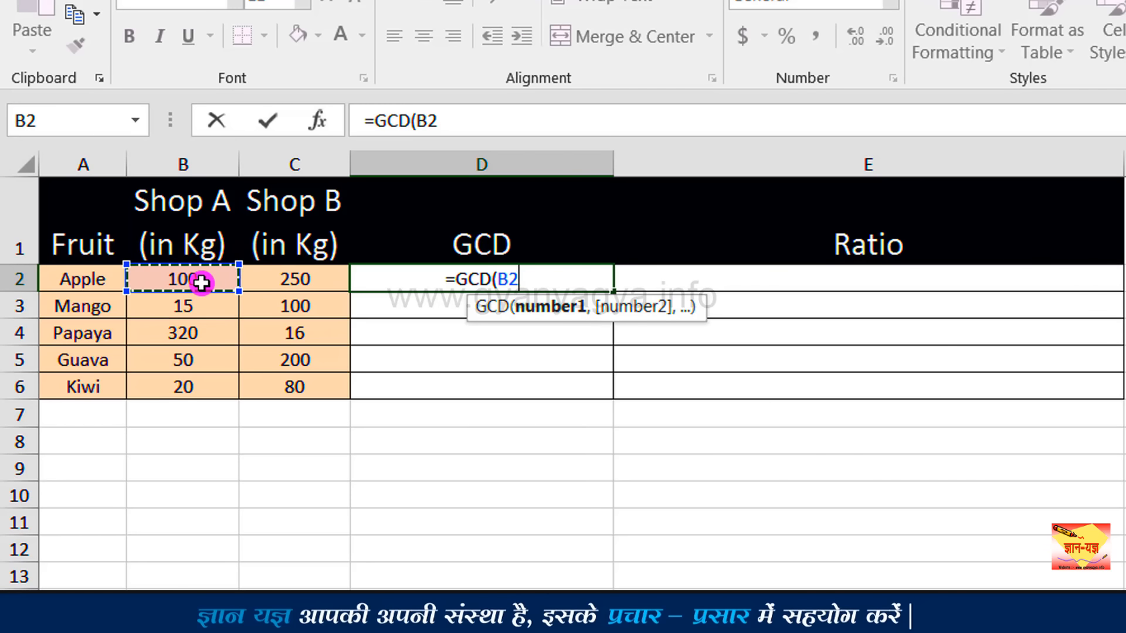
pyautogui.write(',')
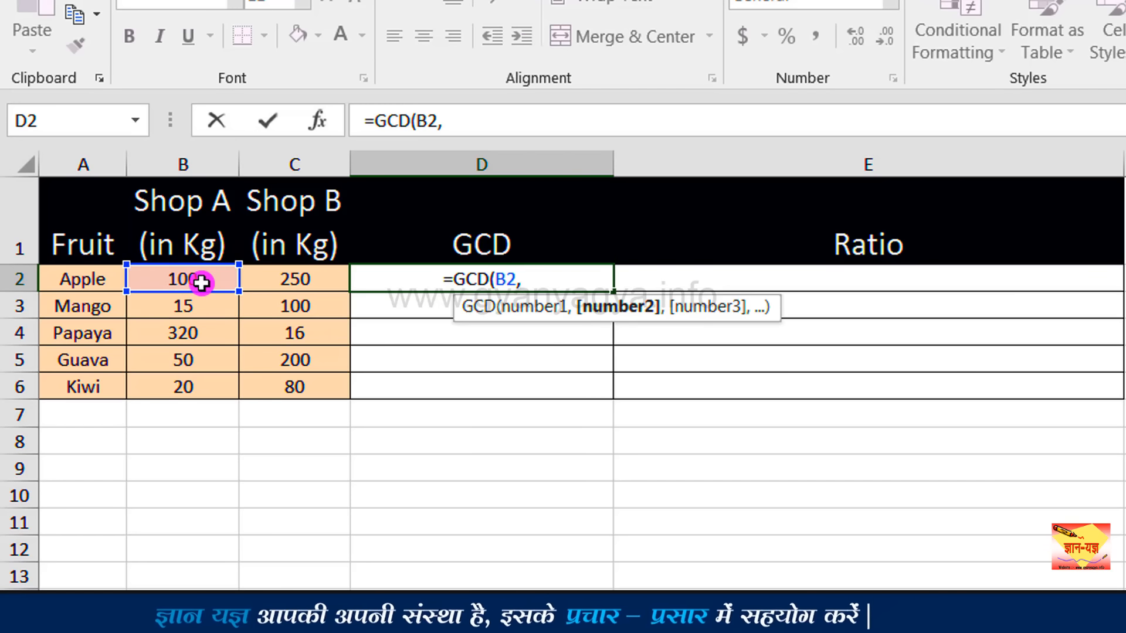
pyautogui.click(281, 277)
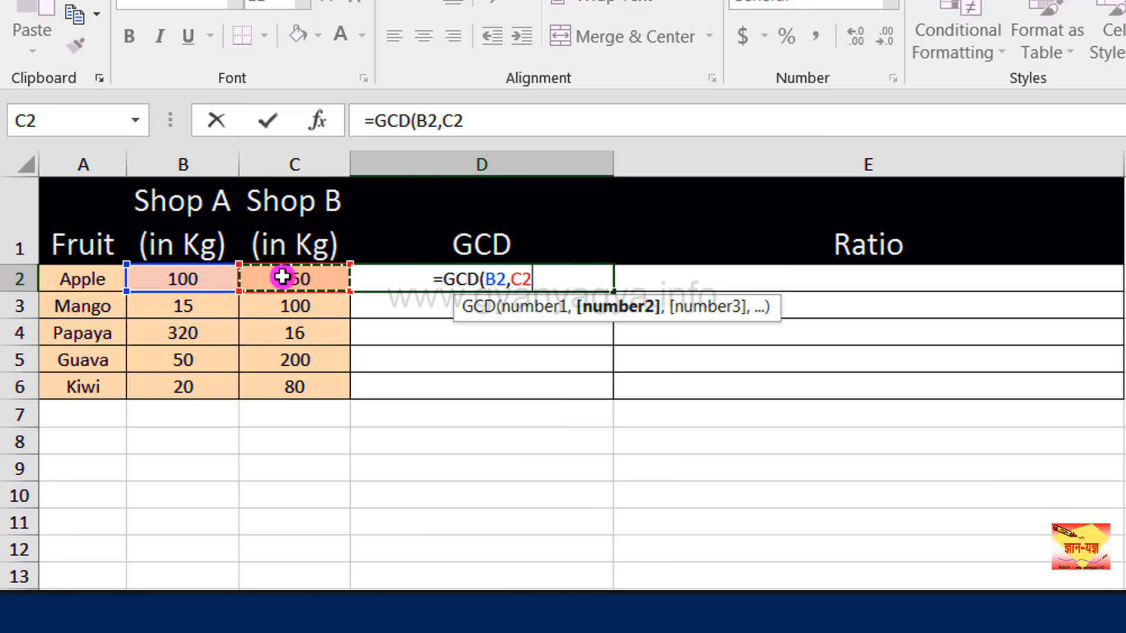
pyautogui.write(')')
pyautogui.press('Return')
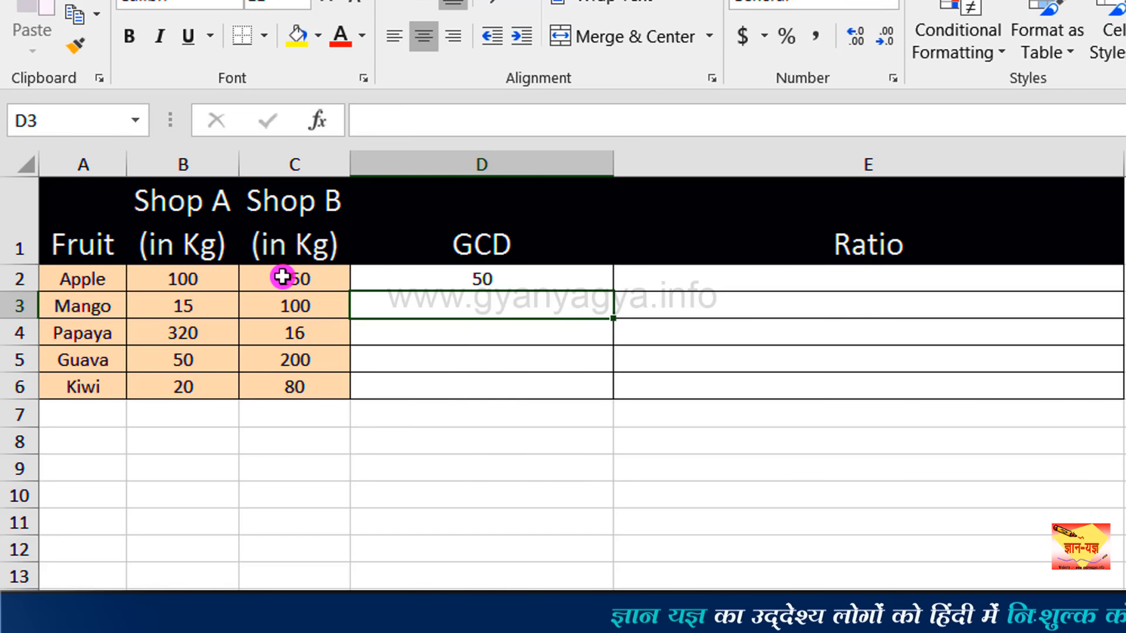
pyautogui.press('Up')
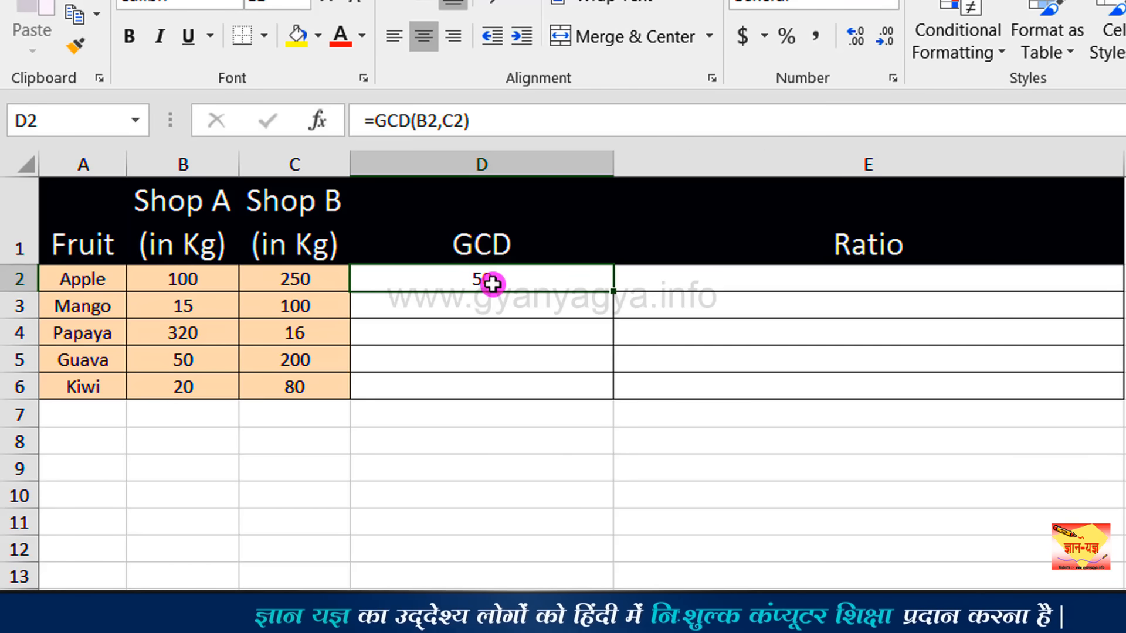
# Enter =B2/D2&":"&C2/D2 in E2 to express the Apple quantities of Shop A and Shop B as a ratio.
pyautogui.click(729, 278)
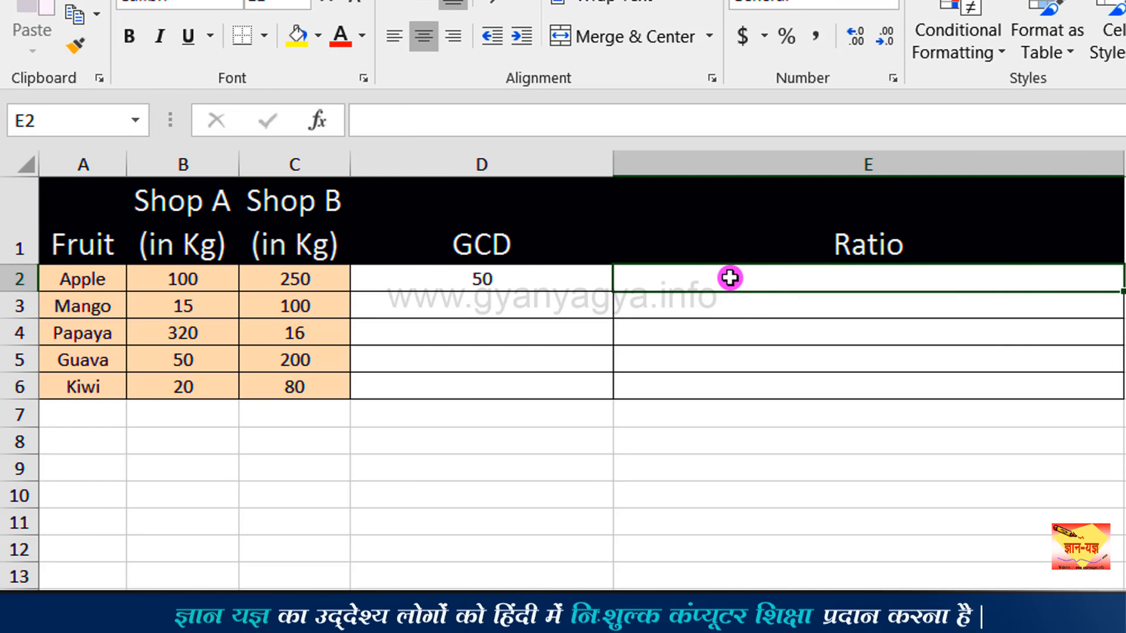
pyautogui.write('=')
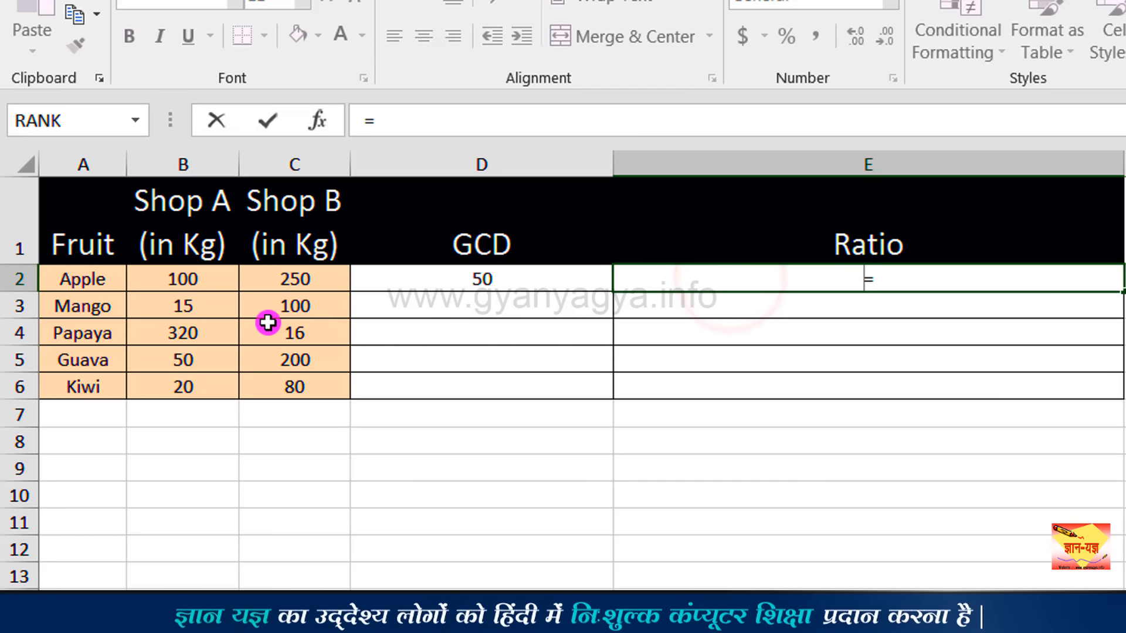
pyautogui.click(212, 279)
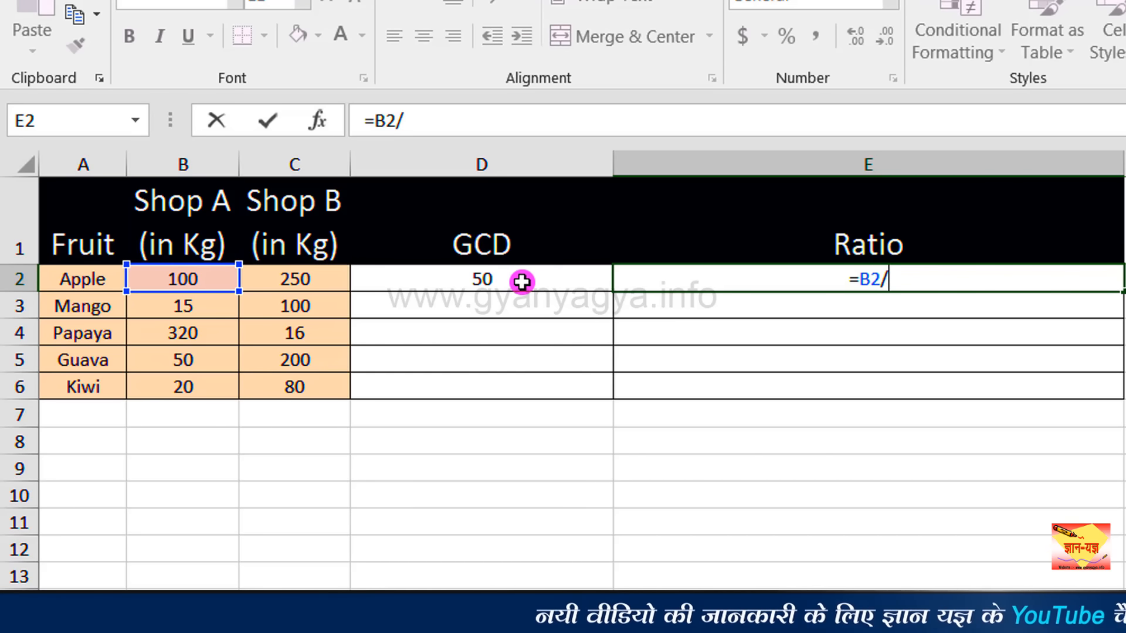
pyautogui.click(521, 281)
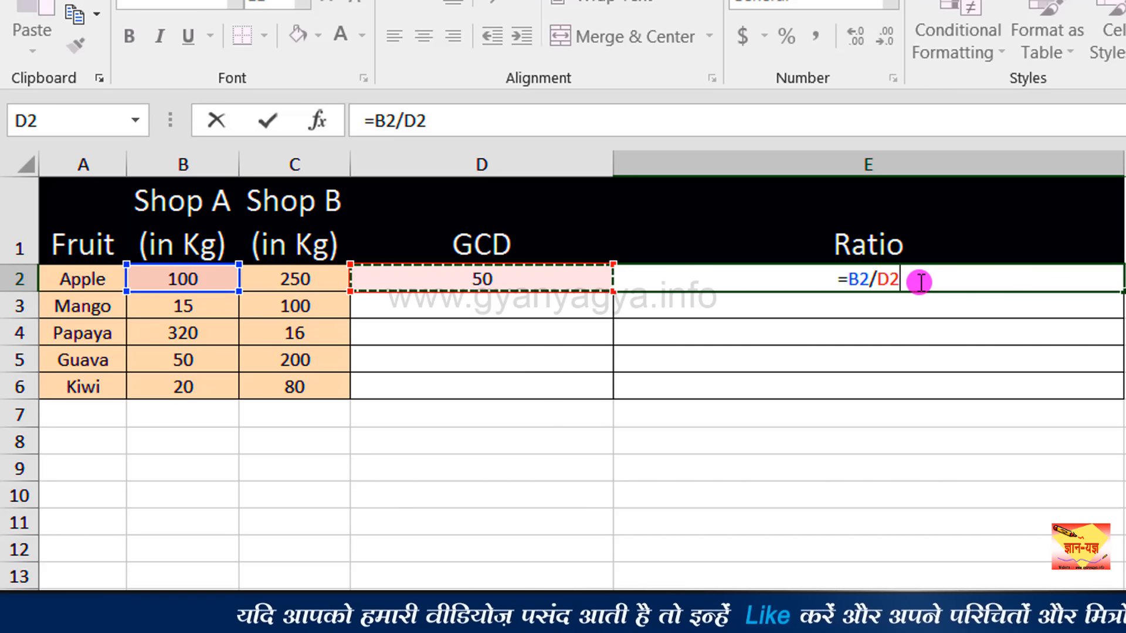
pyautogui.write('&')
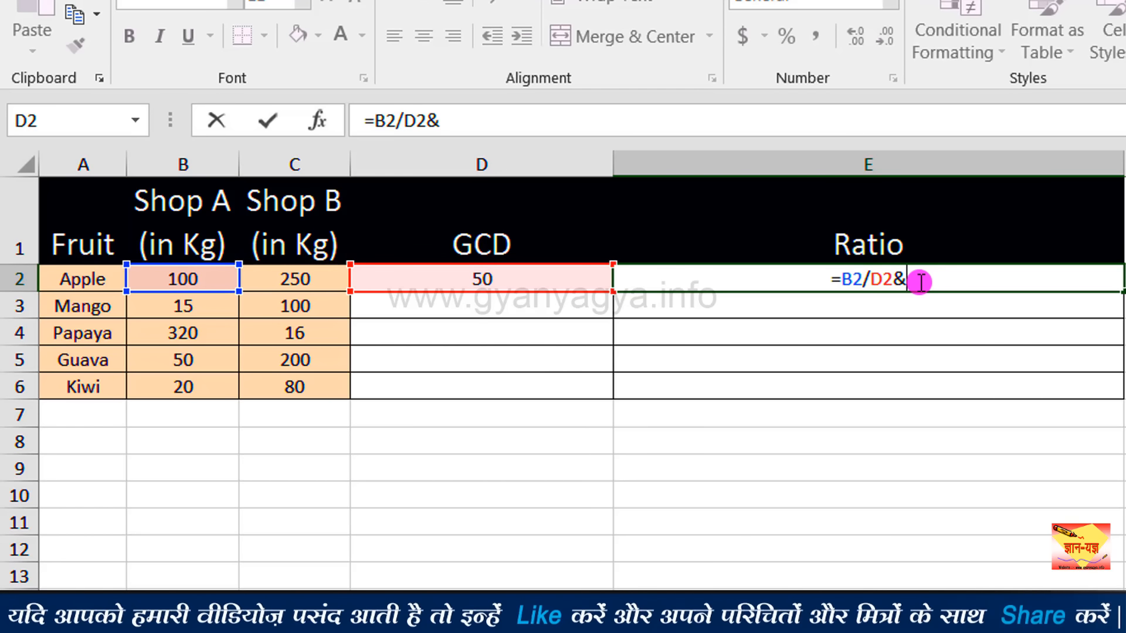
pyautogui.write('"')
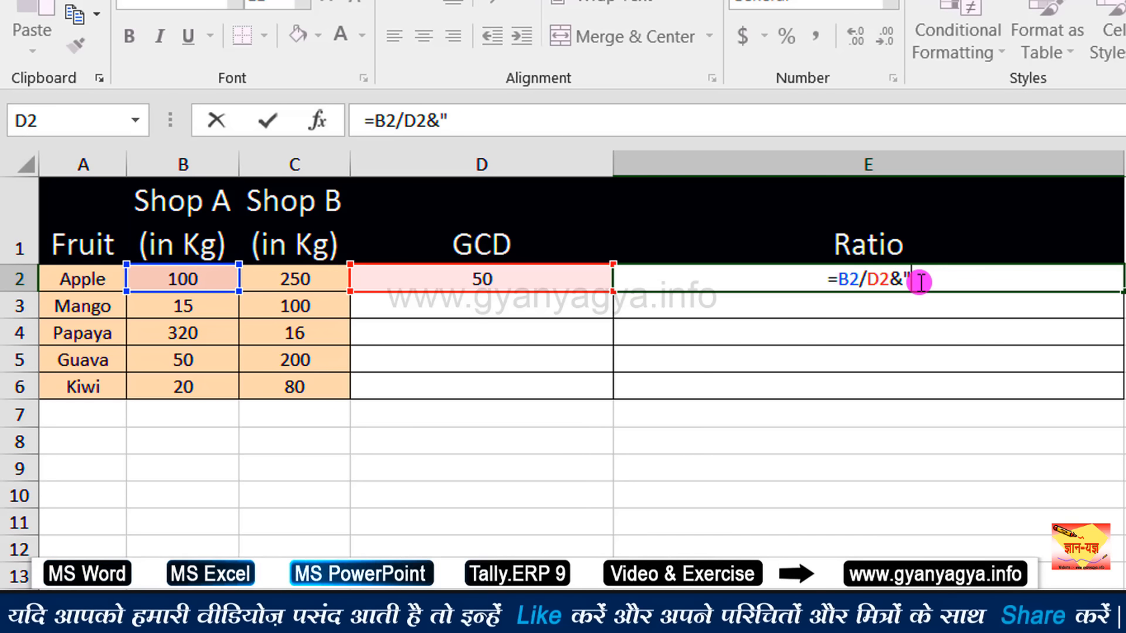
pyautogui.write(':')
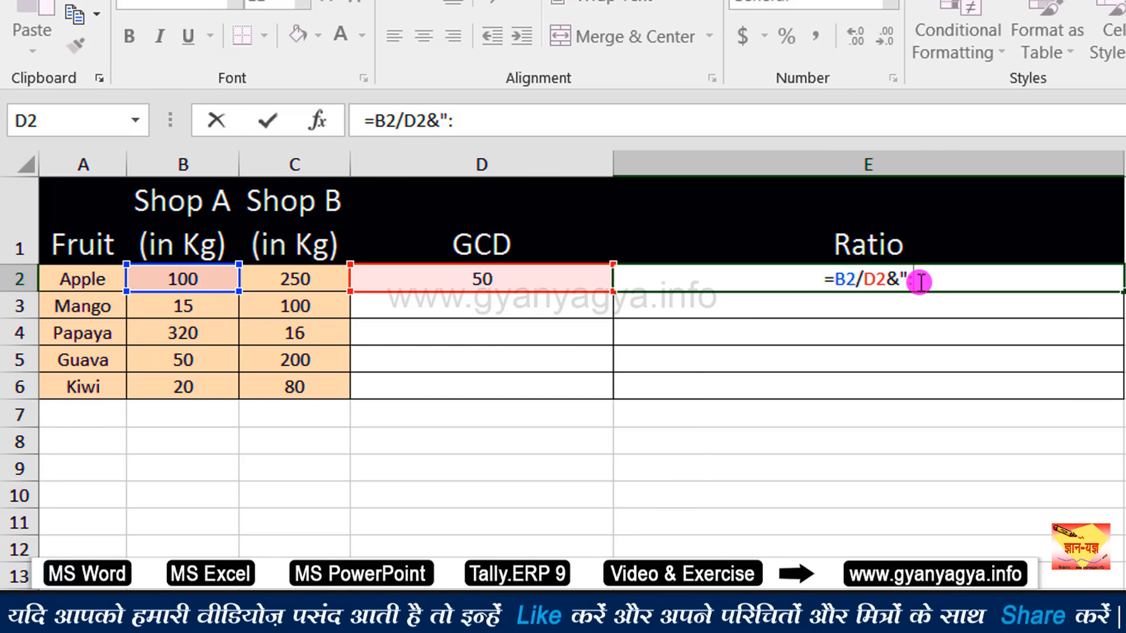
pyautogui.write('"')
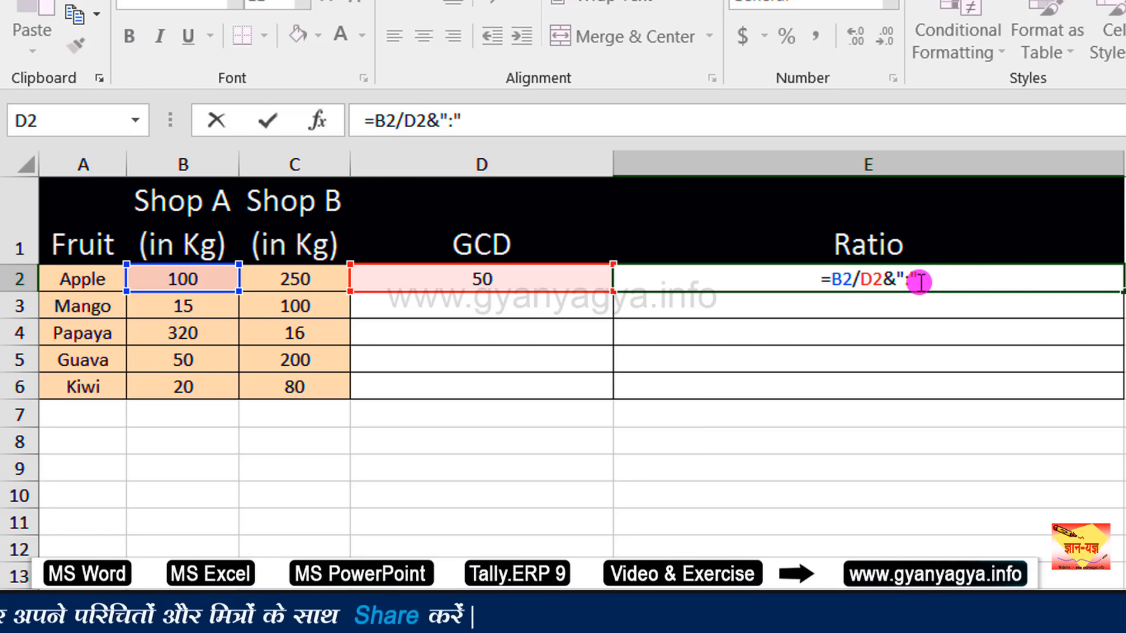
pyautogui.write('&')
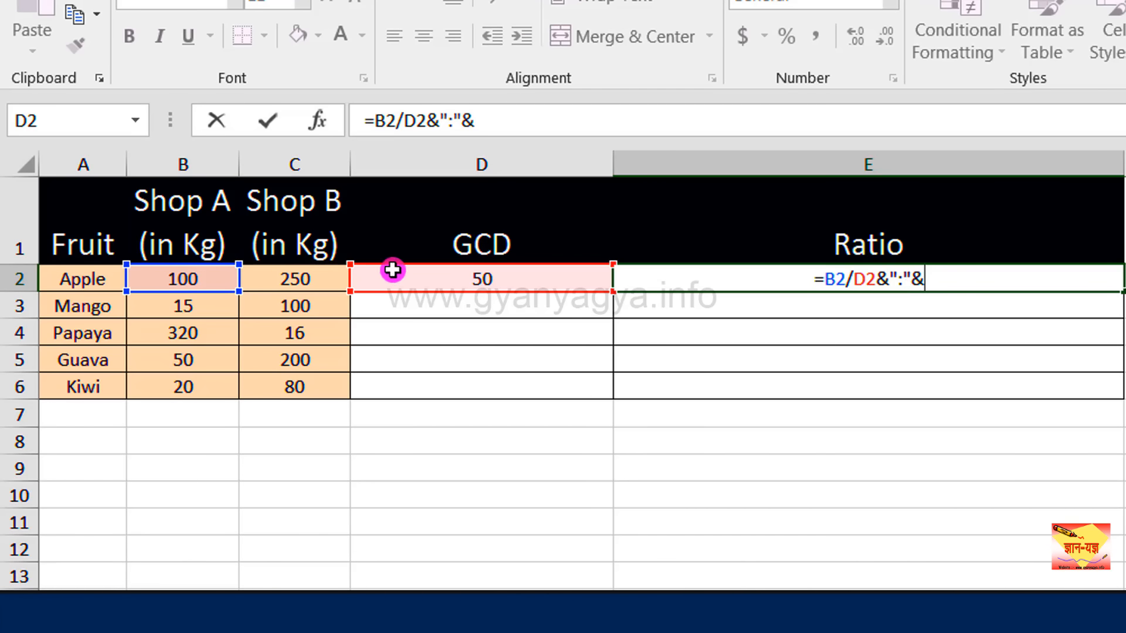
pyautogui.click(318, 279)
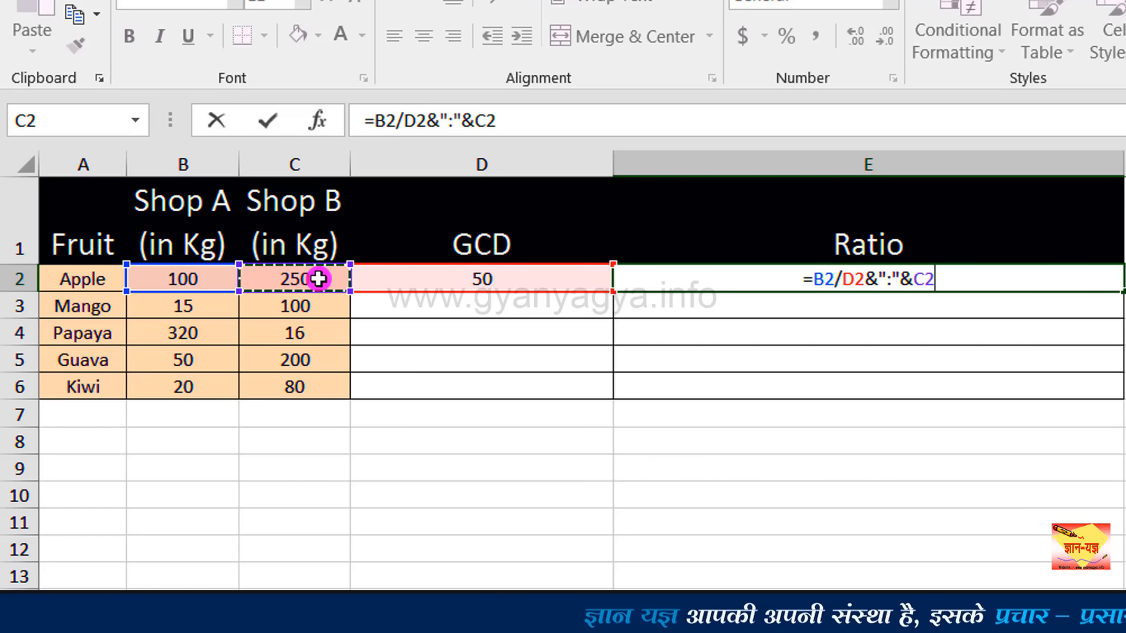
pyautogui.write('/')
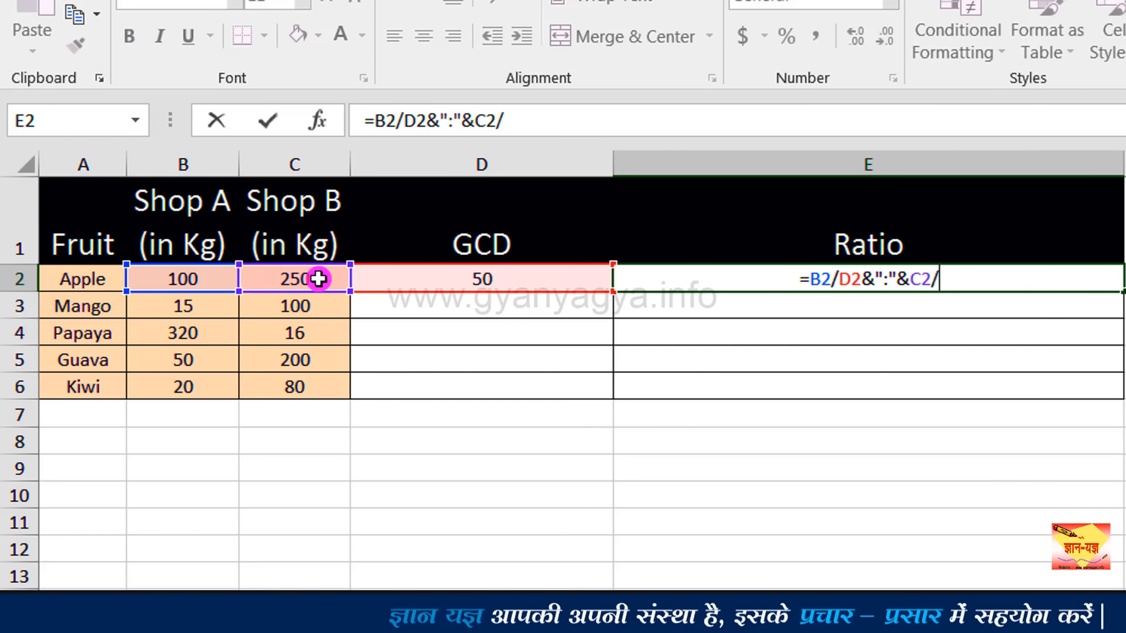
pyautogui.click(475, 280)
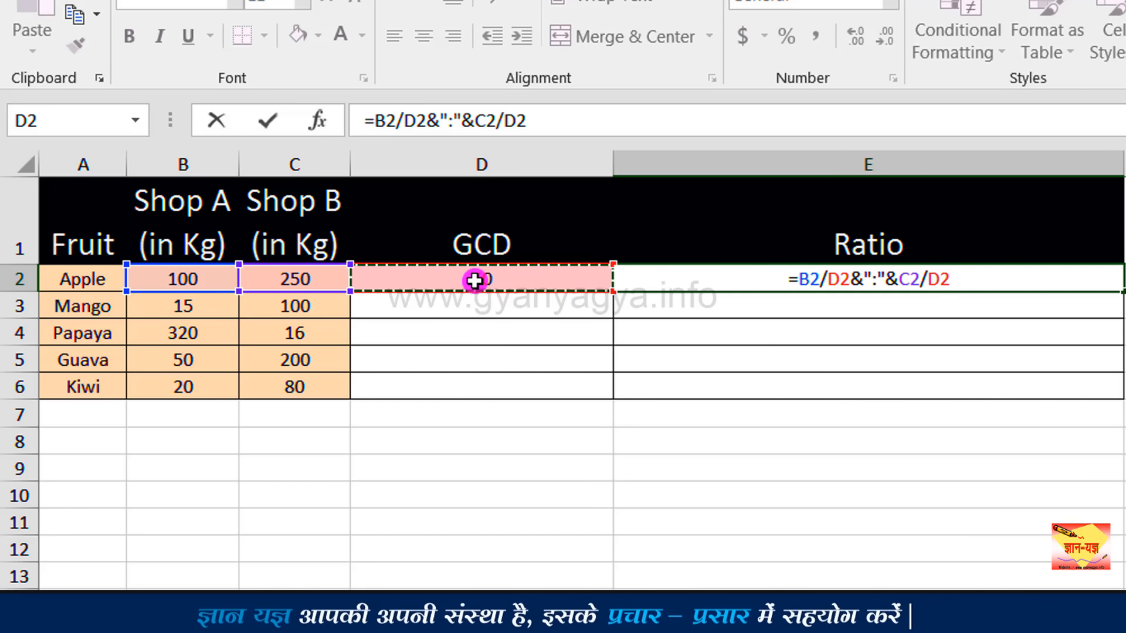
pyautogui.press('Return')
pyautogui.click(842, 273)
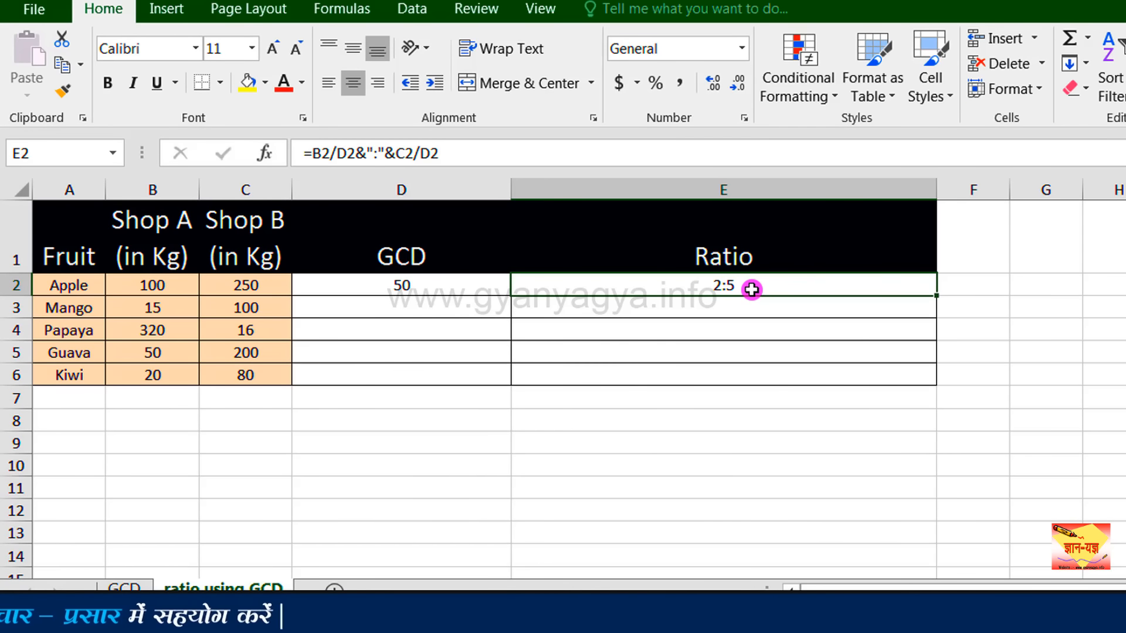
# Fill the GCD formula in D2 and the ratio formula in E2 down to row 6 for the remaining fruits.
pyautogui.click(488, 285)
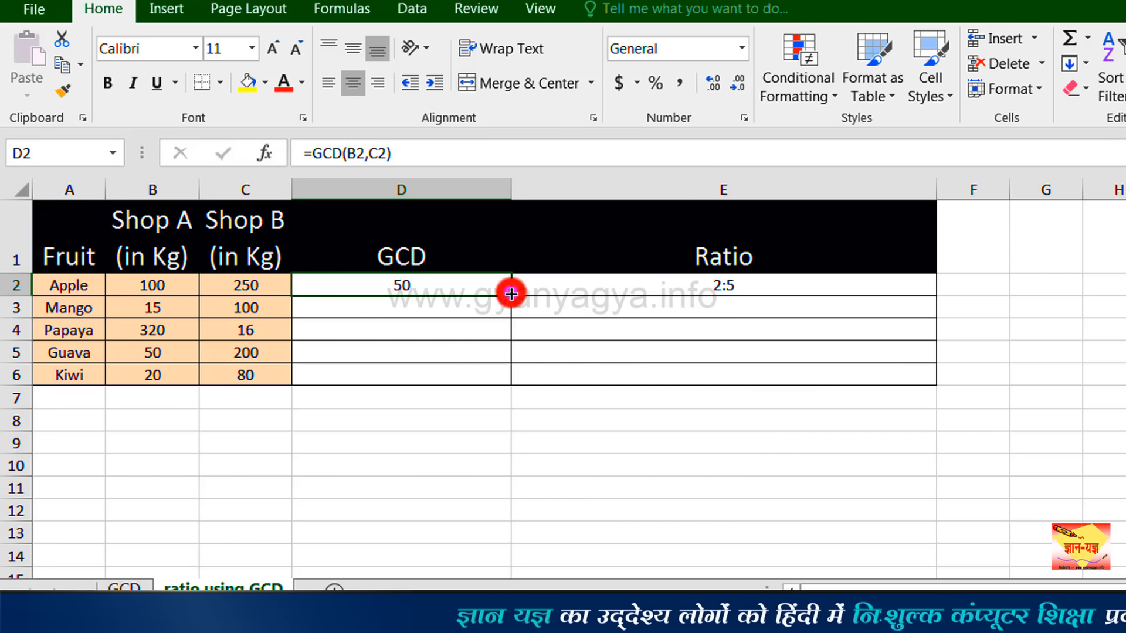
pyautogui.moveTo(512, 294); pyautogui.dragTo(505, 384)
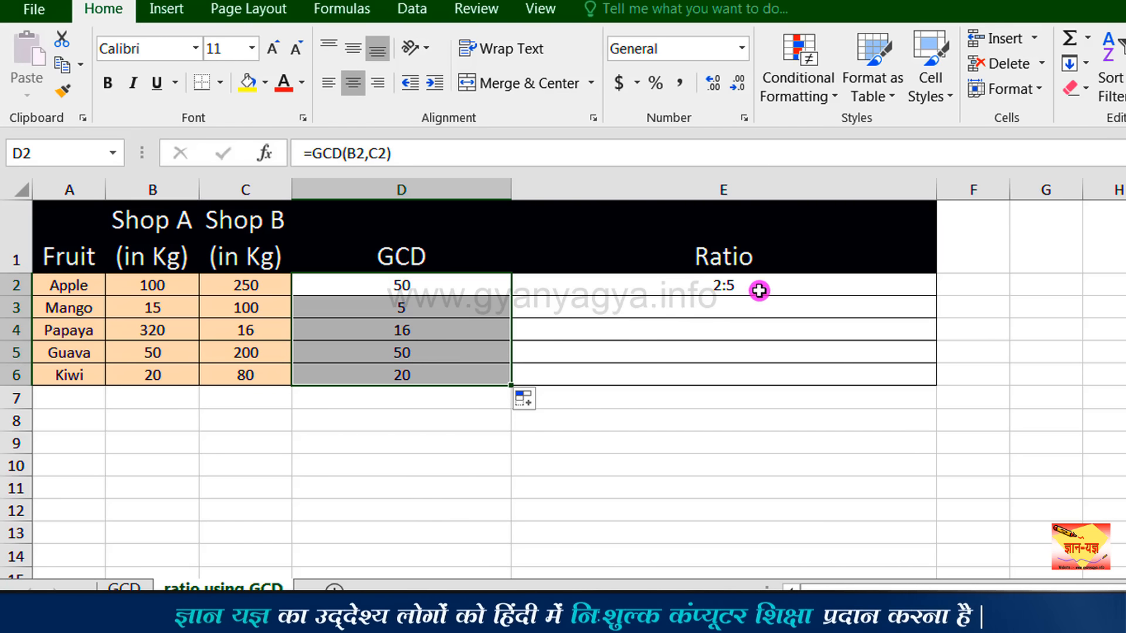
pyautogui.click(793, 284)
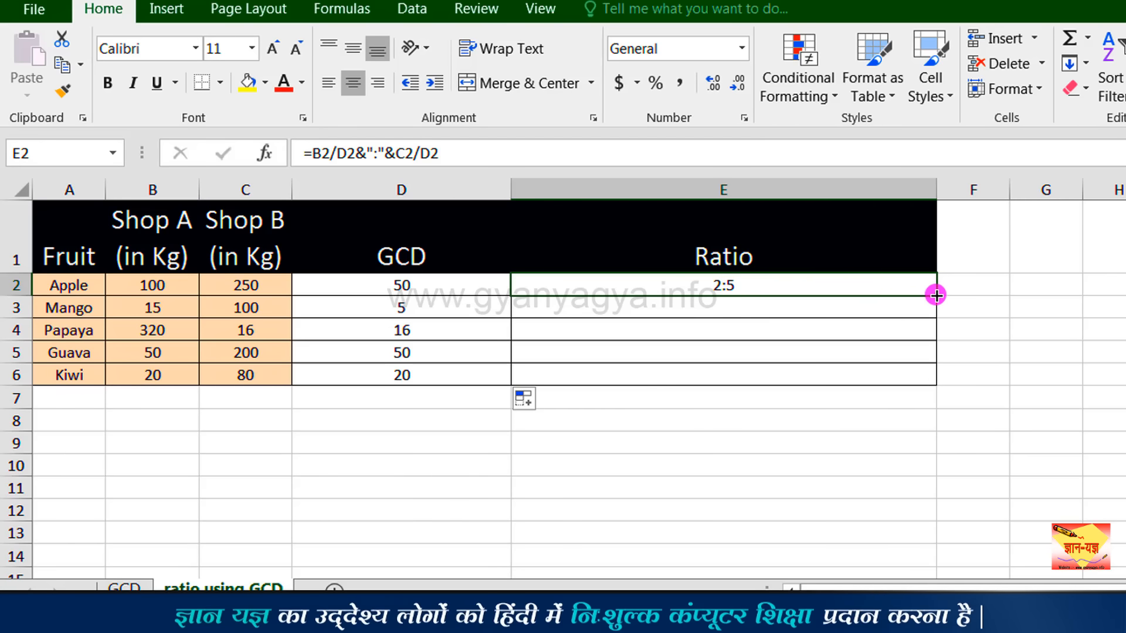
pyautogui.moveTo(935, 296); pyautogui.dragTo(932, 376)
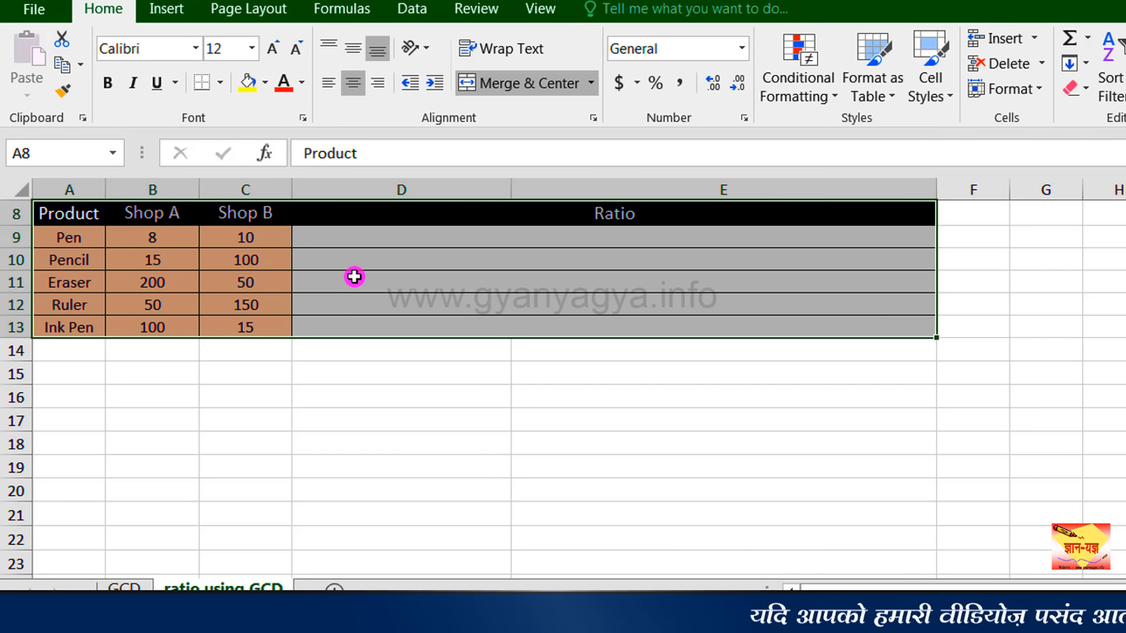
# In the product table, start the Pen ratio formula in D9 with =B9/GCD(B9,C9) for Shop A's part.
pyautogui.click(502, 240)
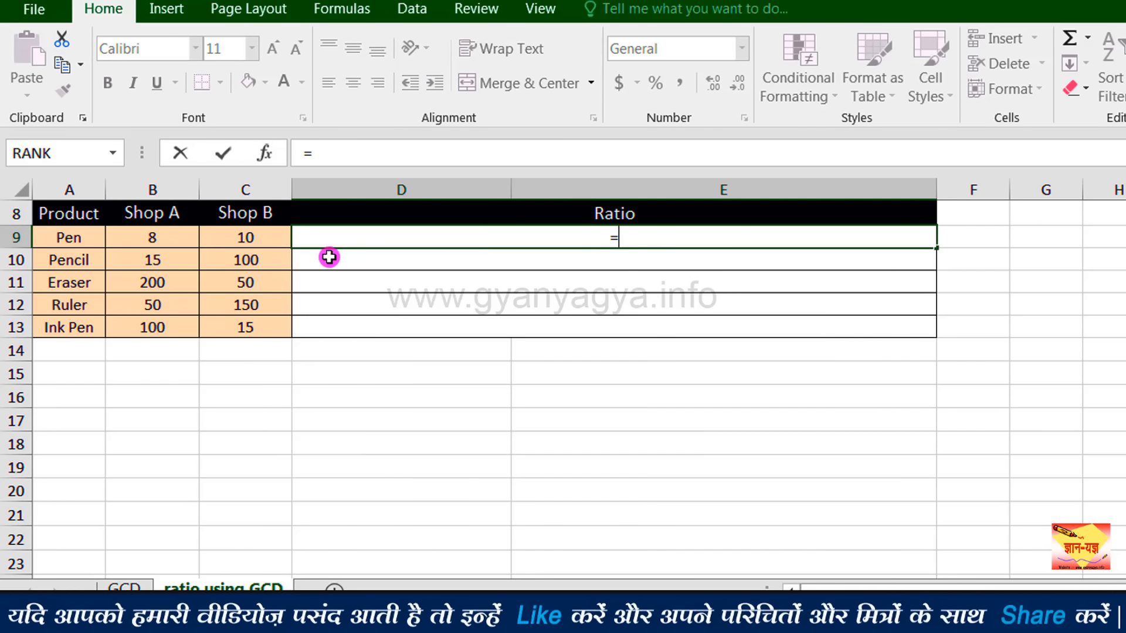
pyautogui.click(163, 237)
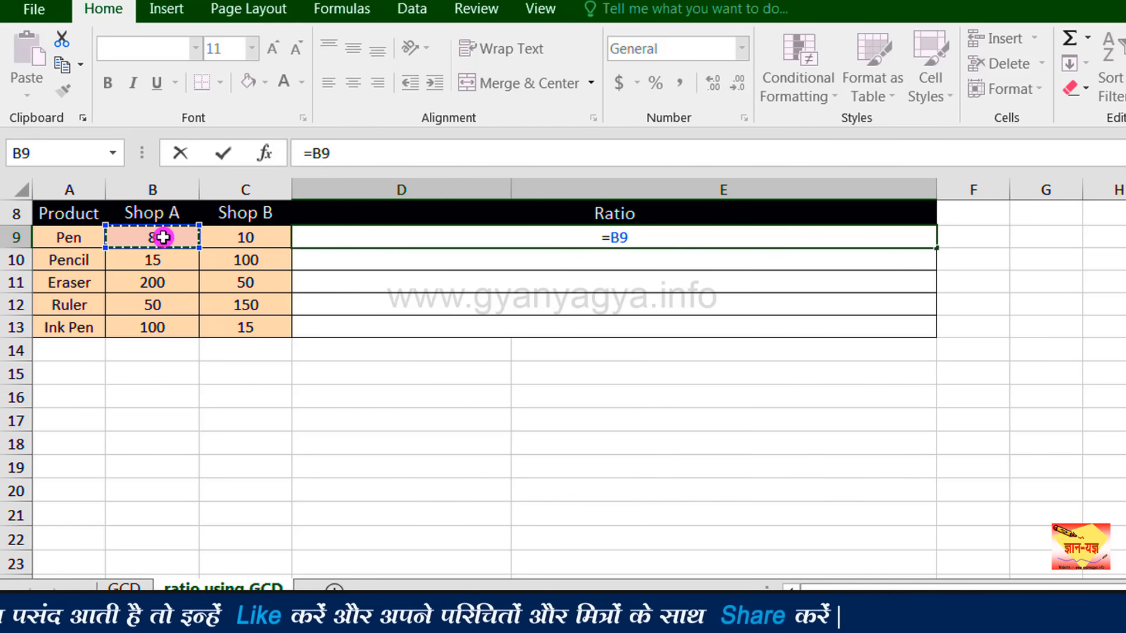
pyautogui.write('/')
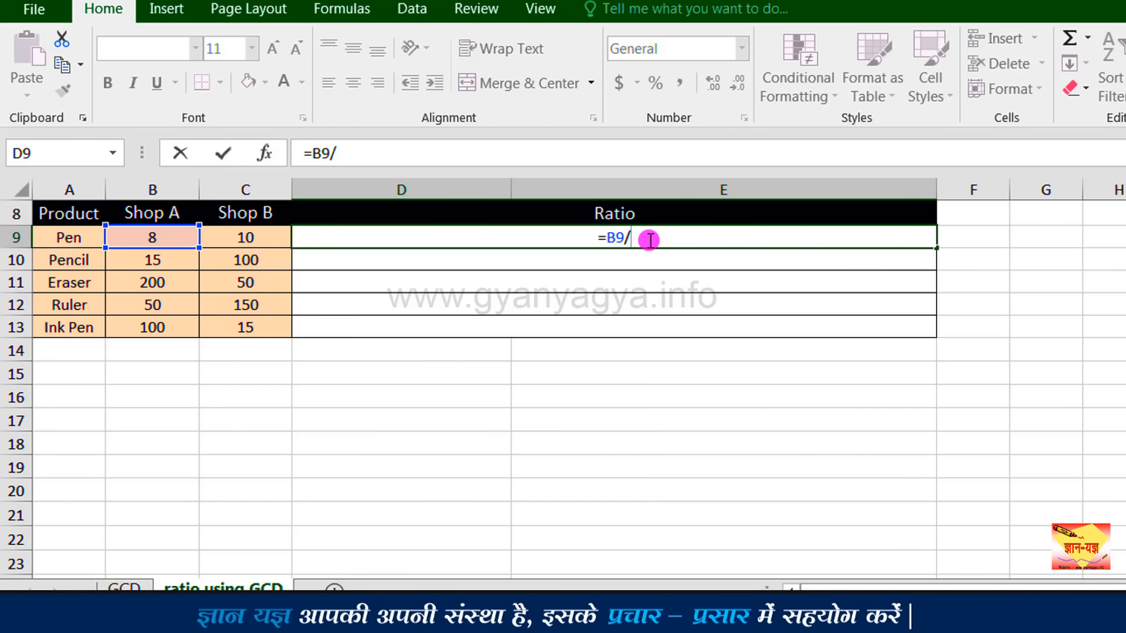
pyautogui.write('GCD(')
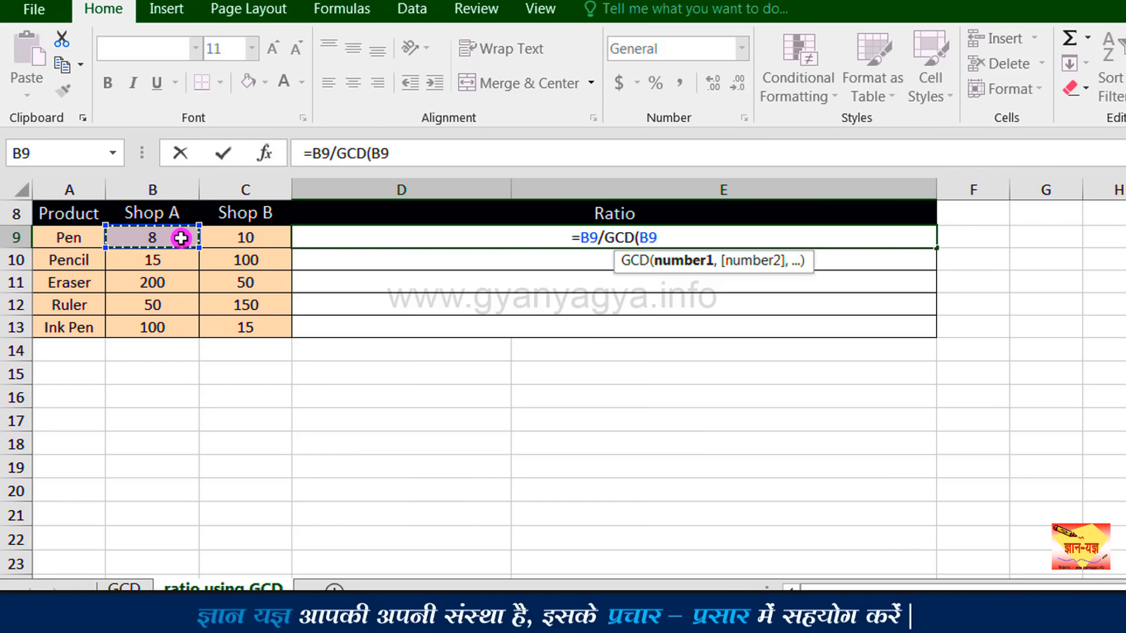
pyautogui.write(',')
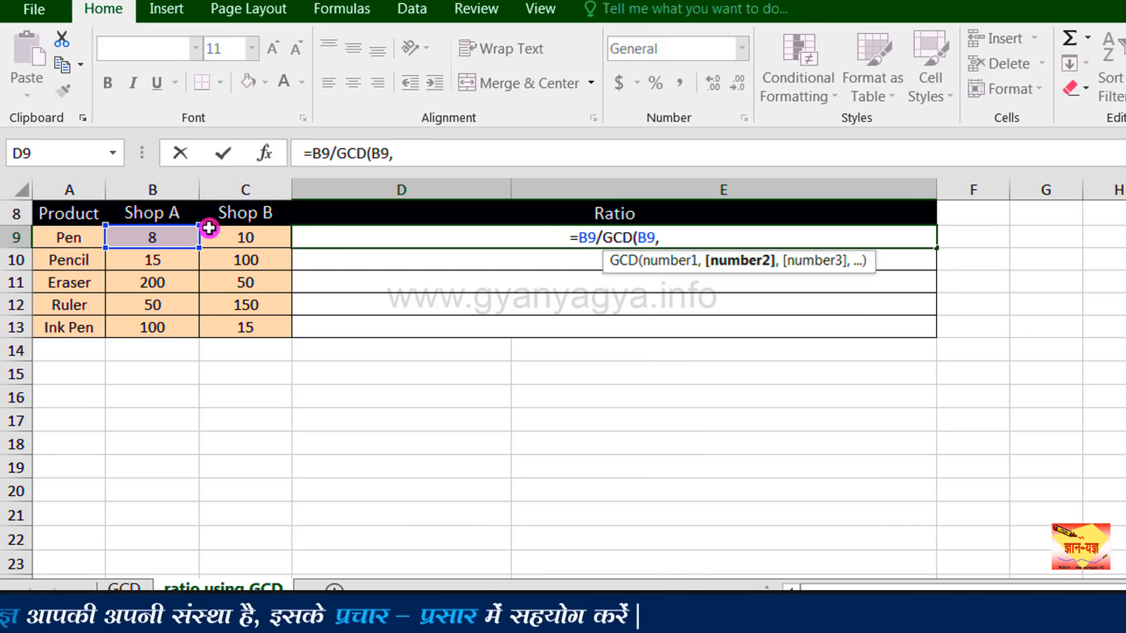
pyautogui.click(235, 238)
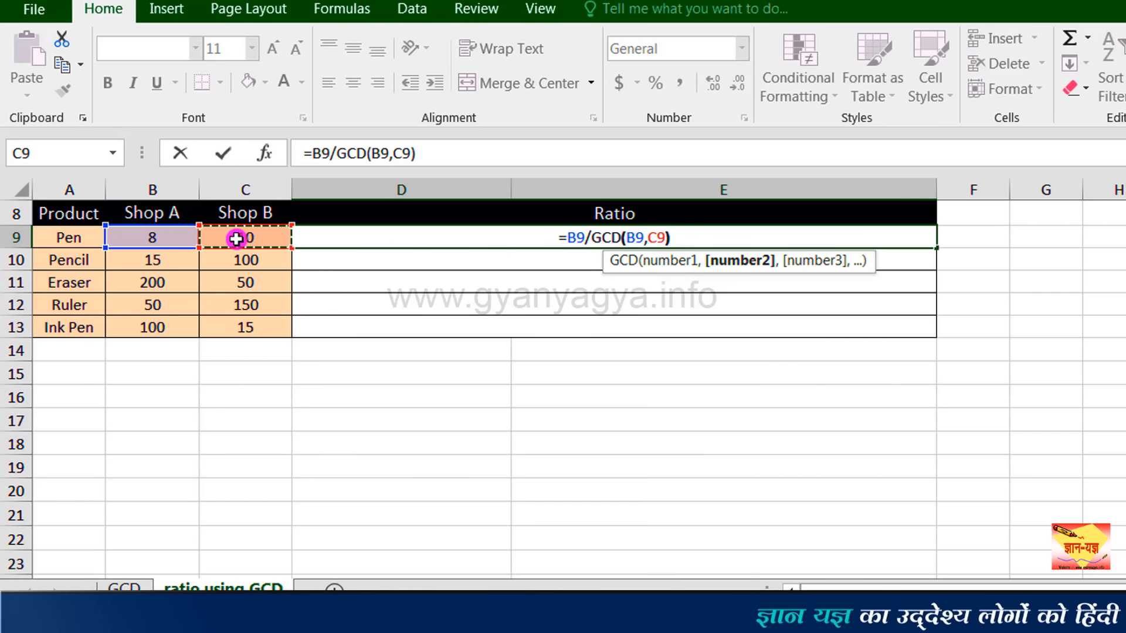
pyautogui.write(')')
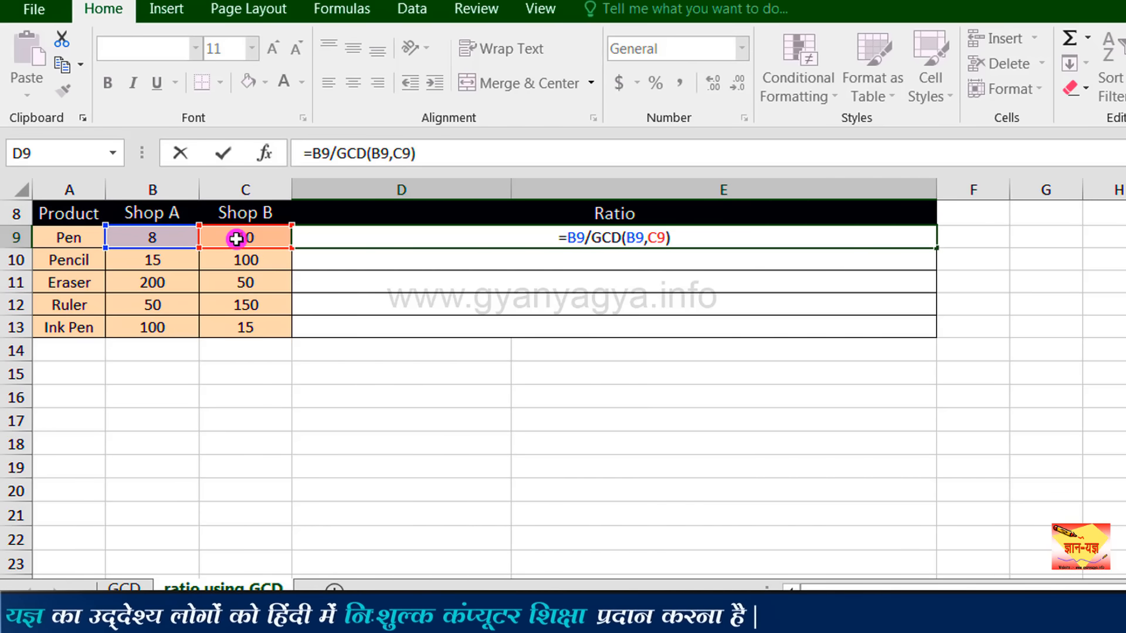
# Complete the formula in D9 by appending &":"&C9/GCD(B9,C9) for the colon and Shop B's part.
pyautogui.write('&')
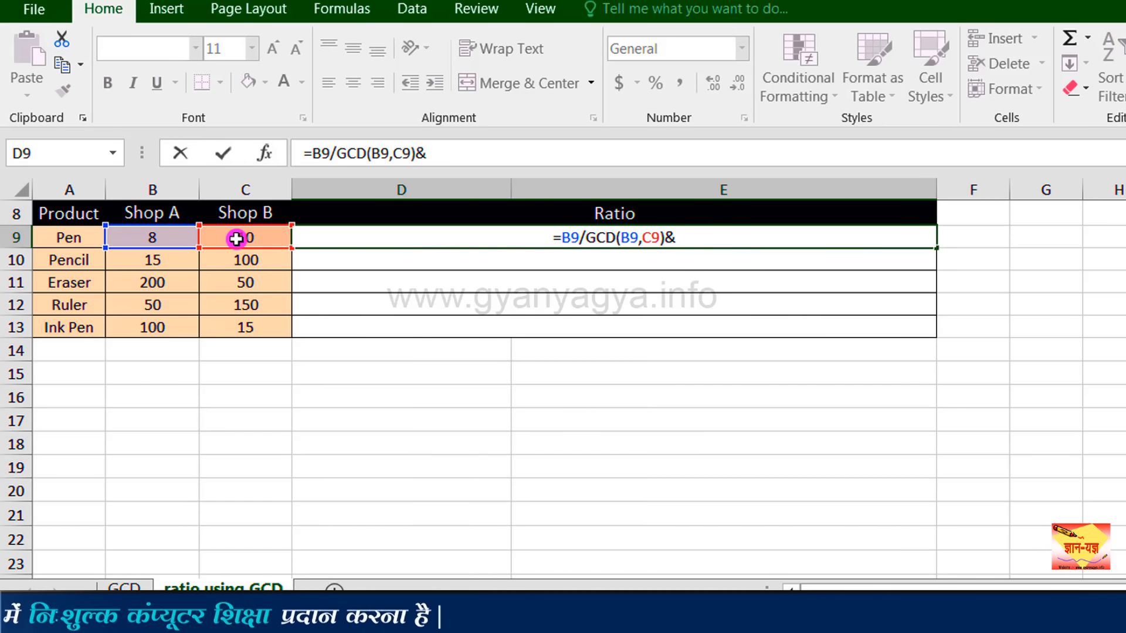
pyautogui.write('"')
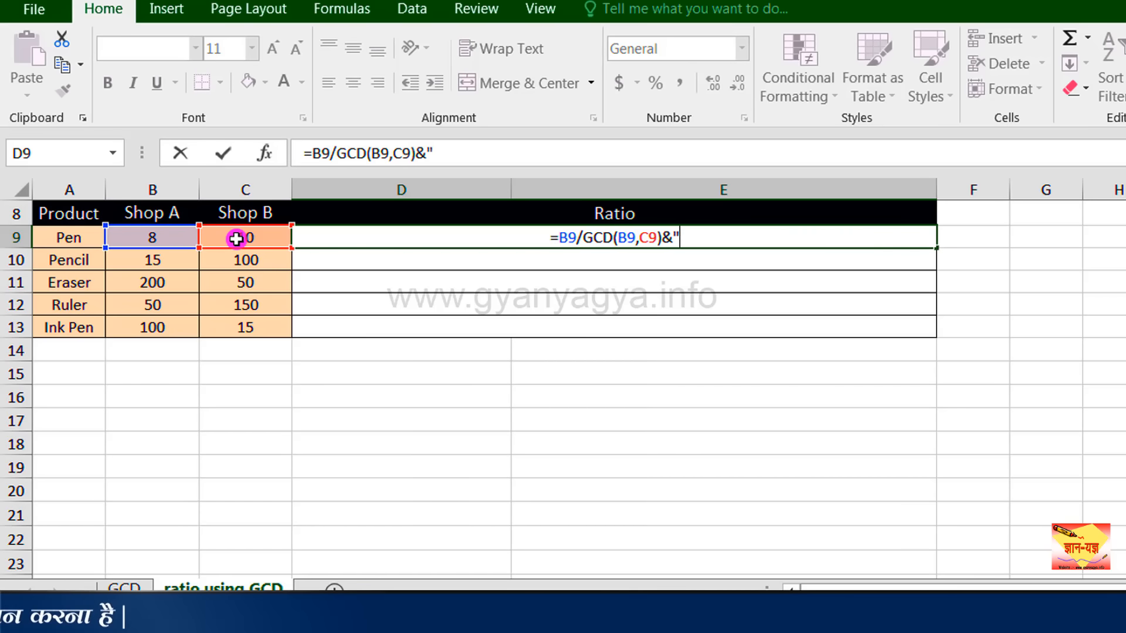
pyautogui.write(':"')
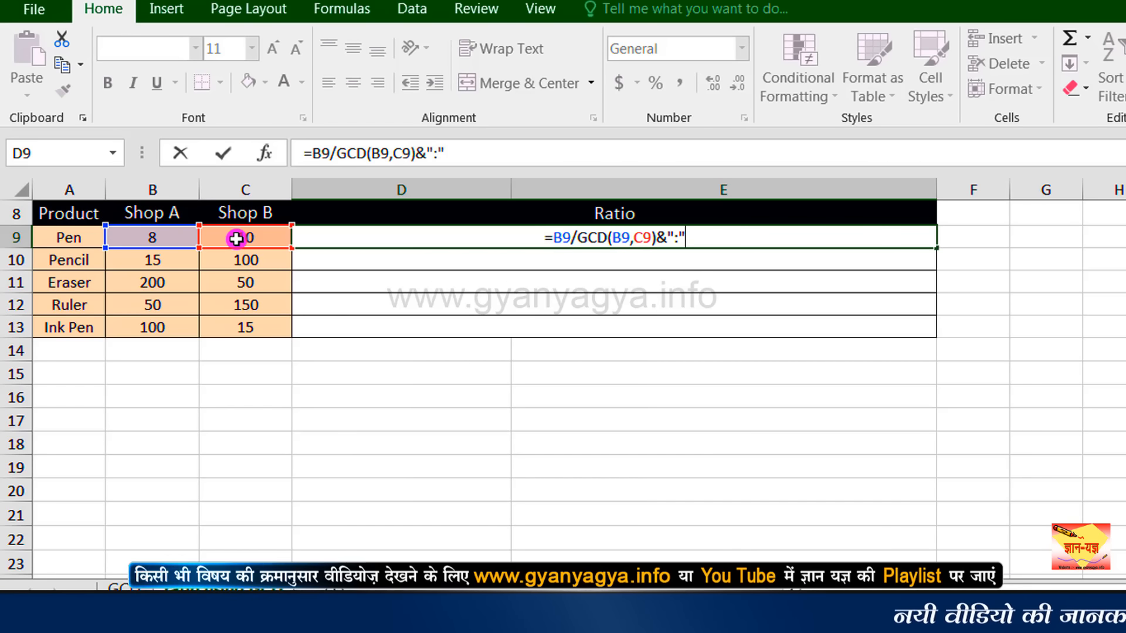
pyautogui.write('&')
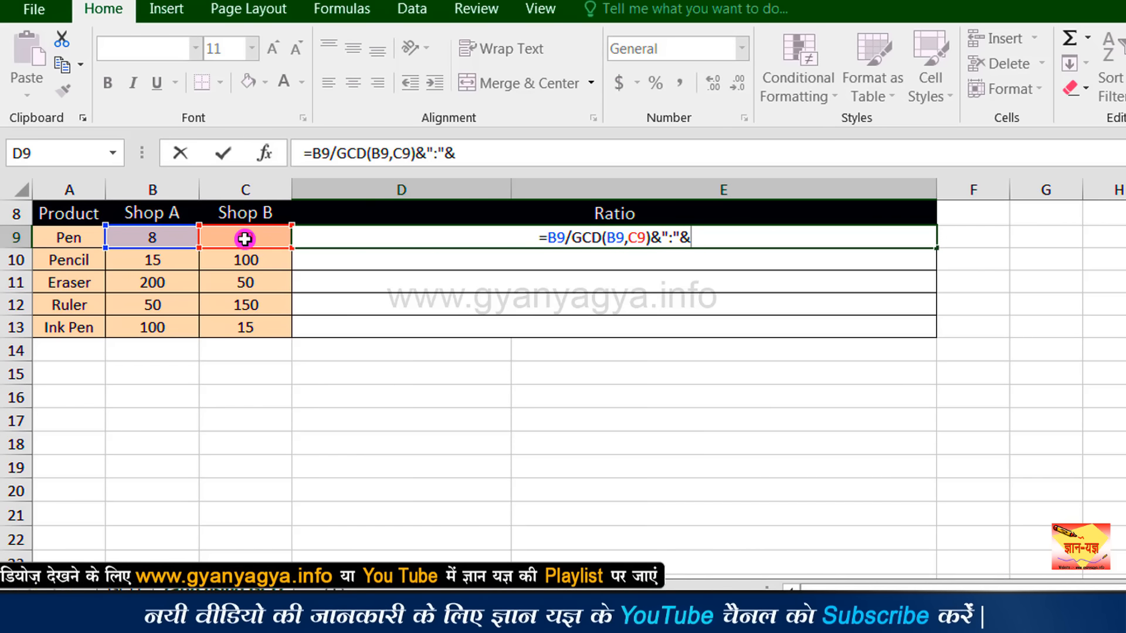
pyautogui.click(244, 239)
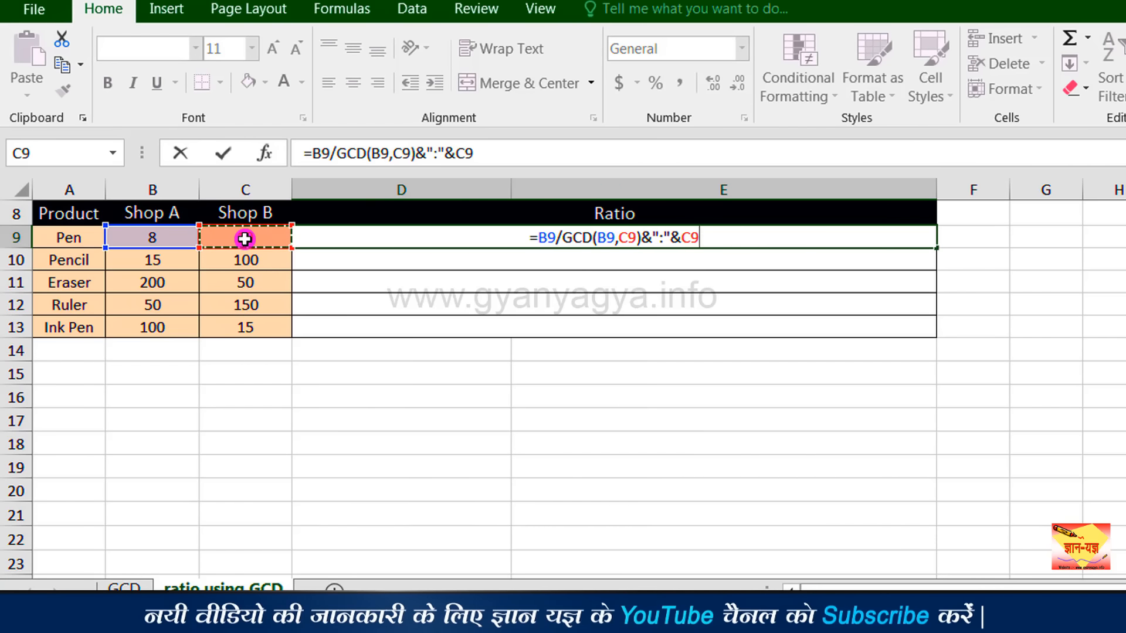
pyautogui.write('/')
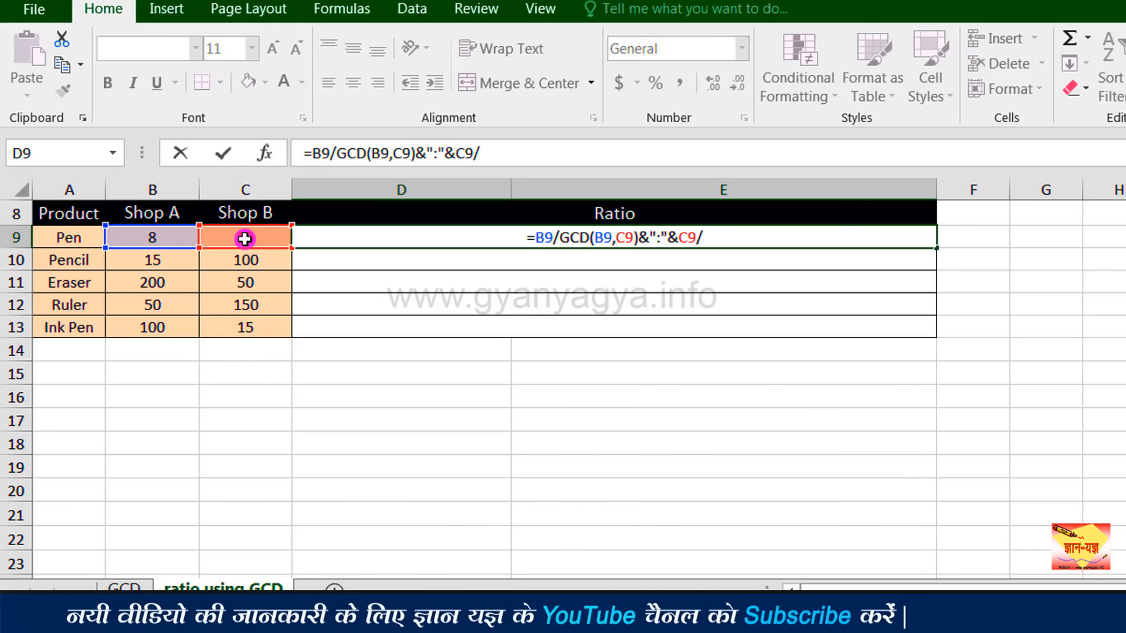
pyautogui.write('GCD')
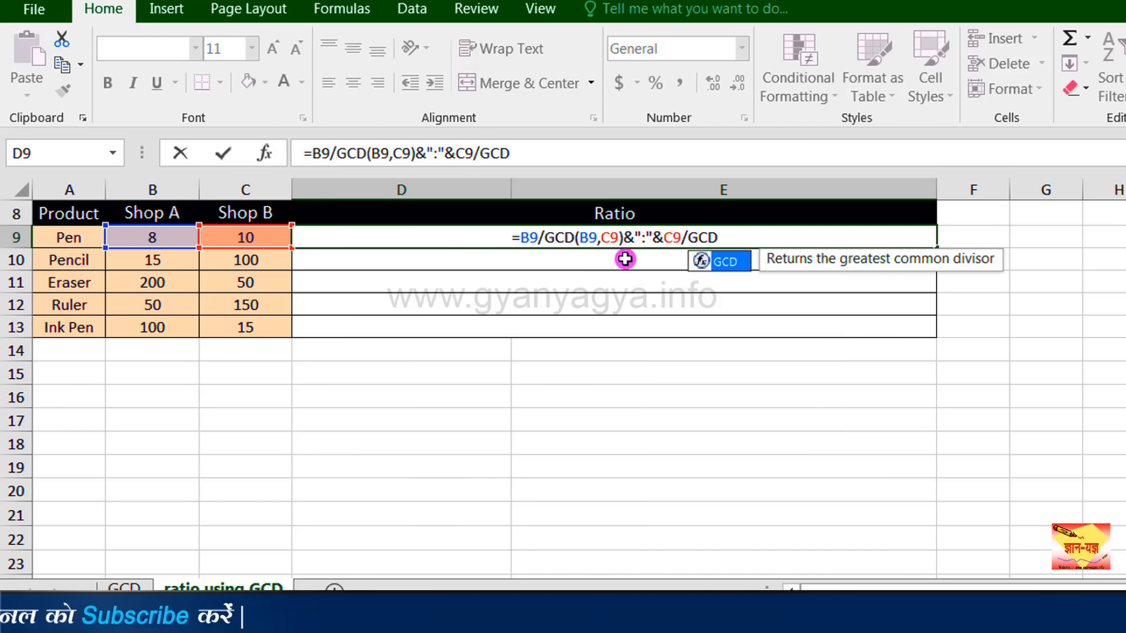
pyautogui.doubleClick(733, 262)
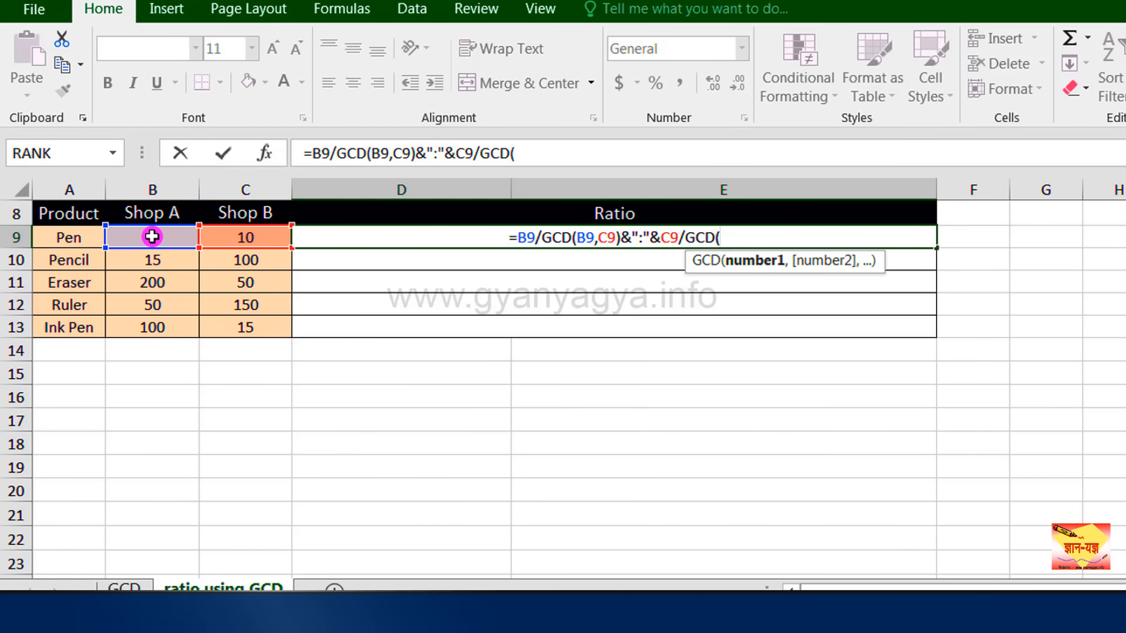
pyautogui.click(152, 236)
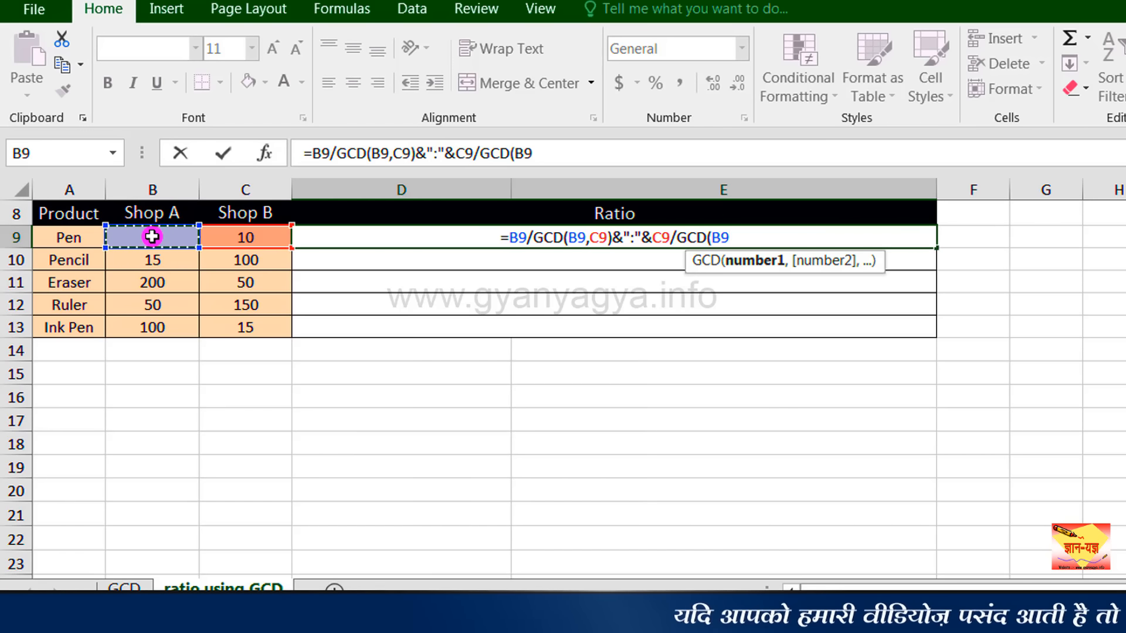
pyautogui.write(',')
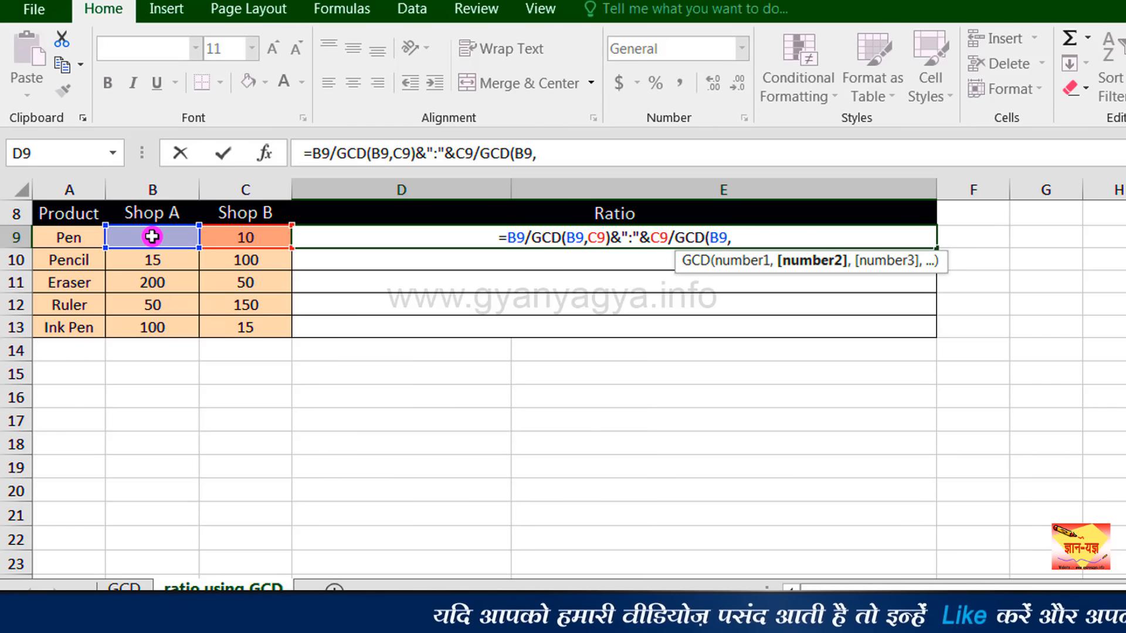
pyautogui.click(226, 235)
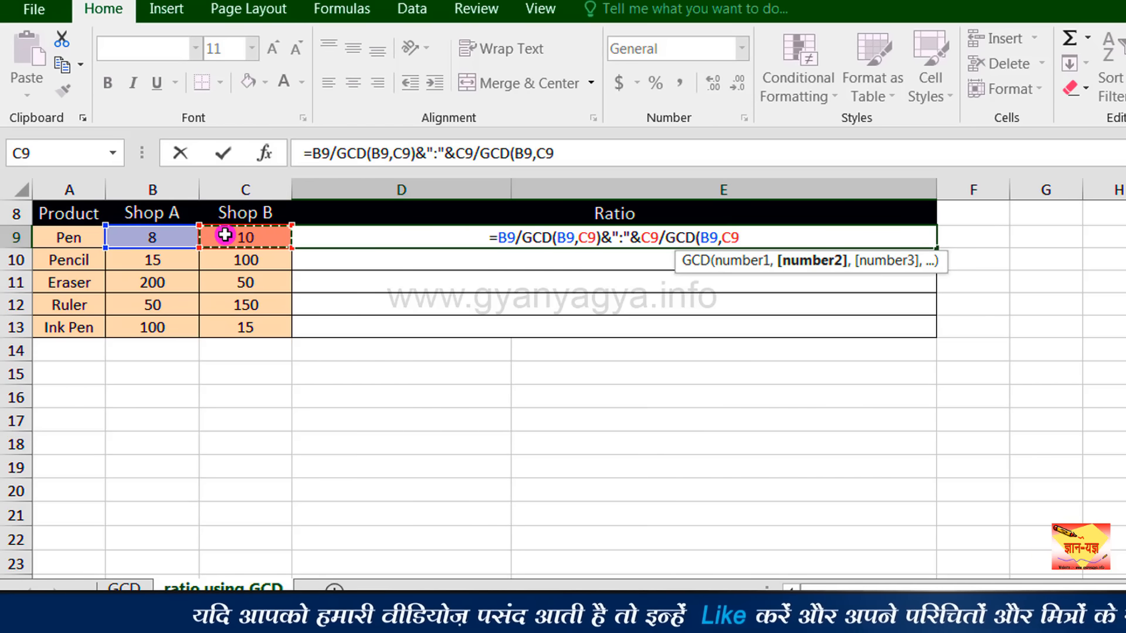
pyautogui.write(')')
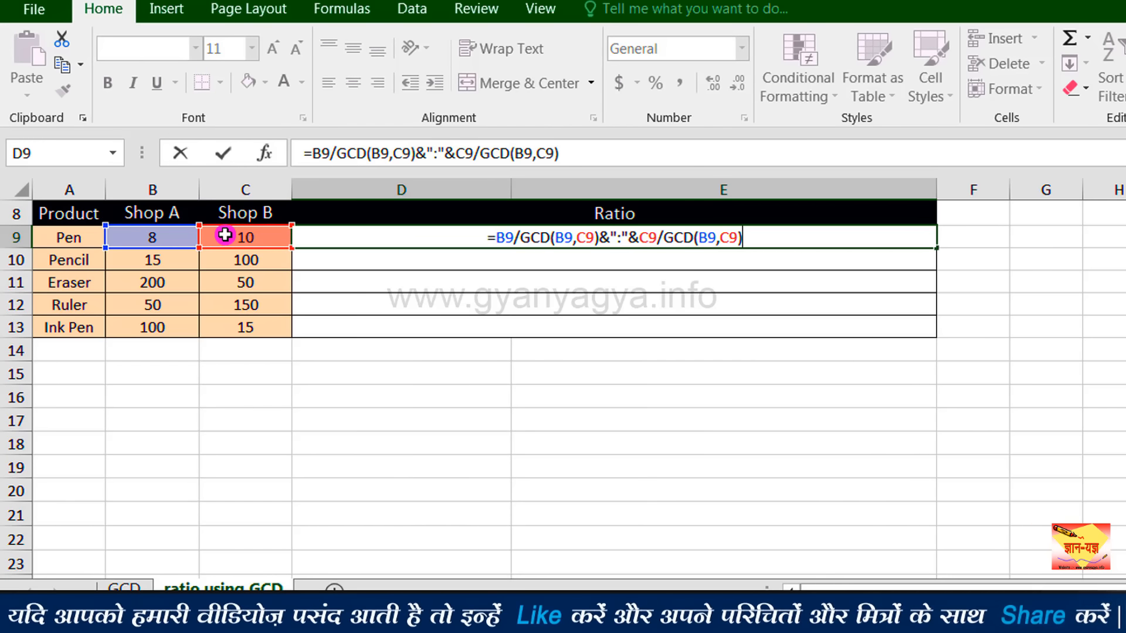
pyautogui.press('Return')
# Fill the ratio formula in D9 down through row 13 for the remaining products.
pyautogui.click(461, 238)
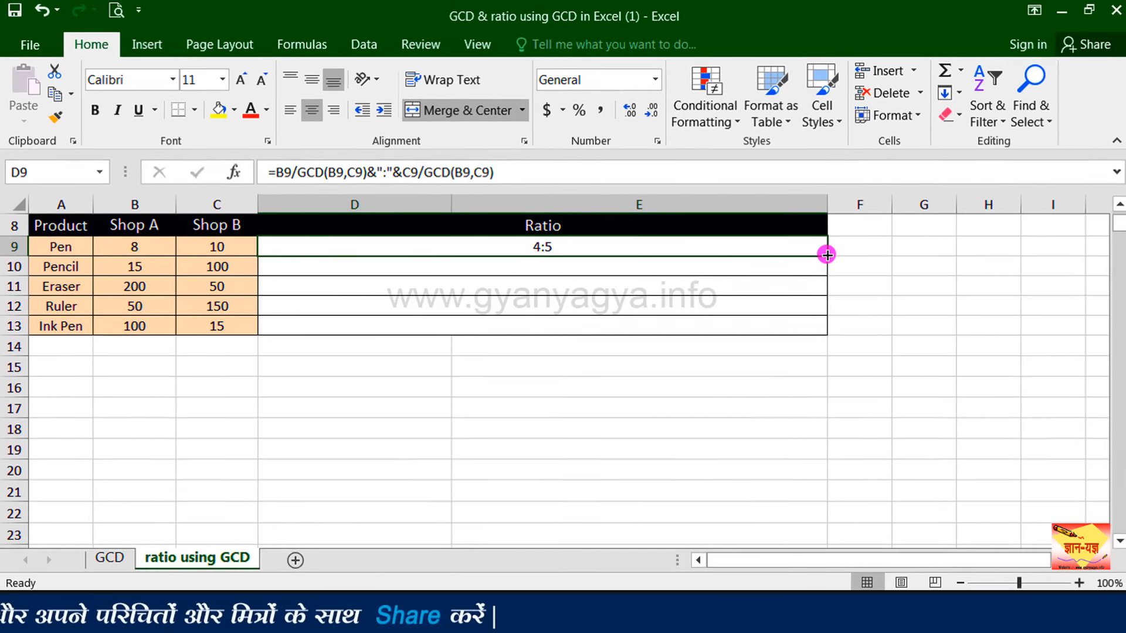
pyautogui.moveTo(826, 255); pyautogui.dragTo(821, 329)
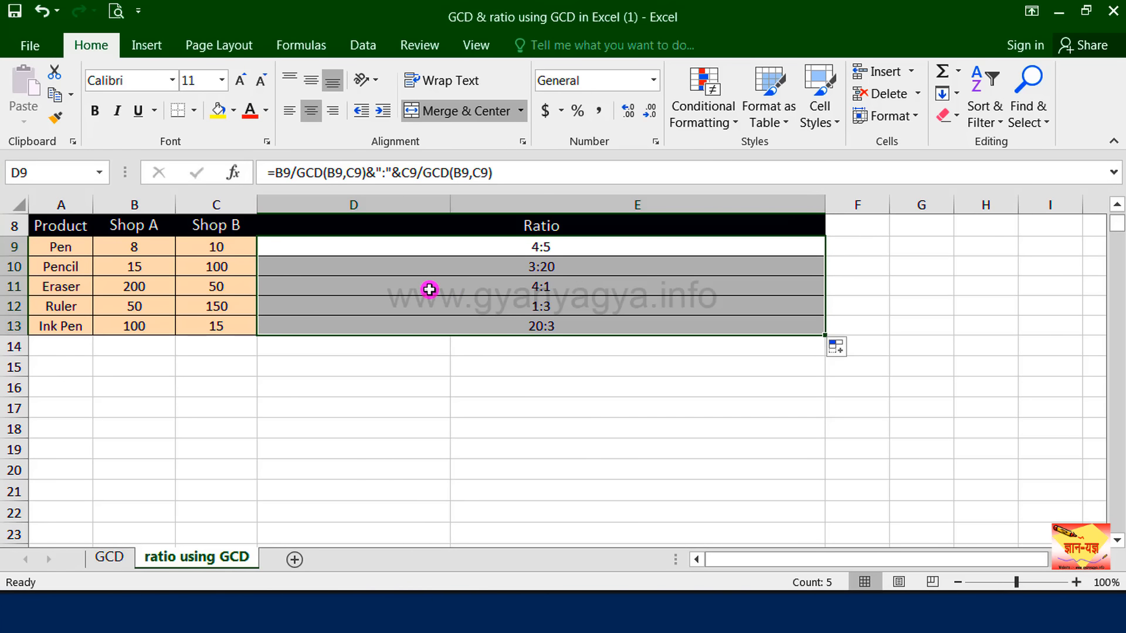